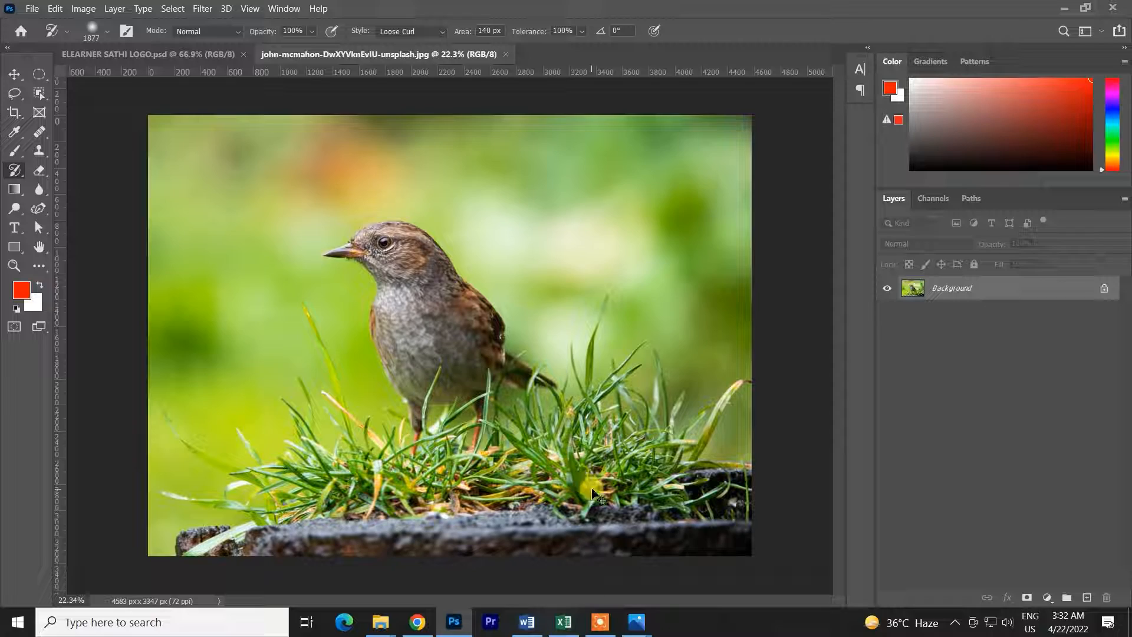
scroll(366, 236, up, 10)
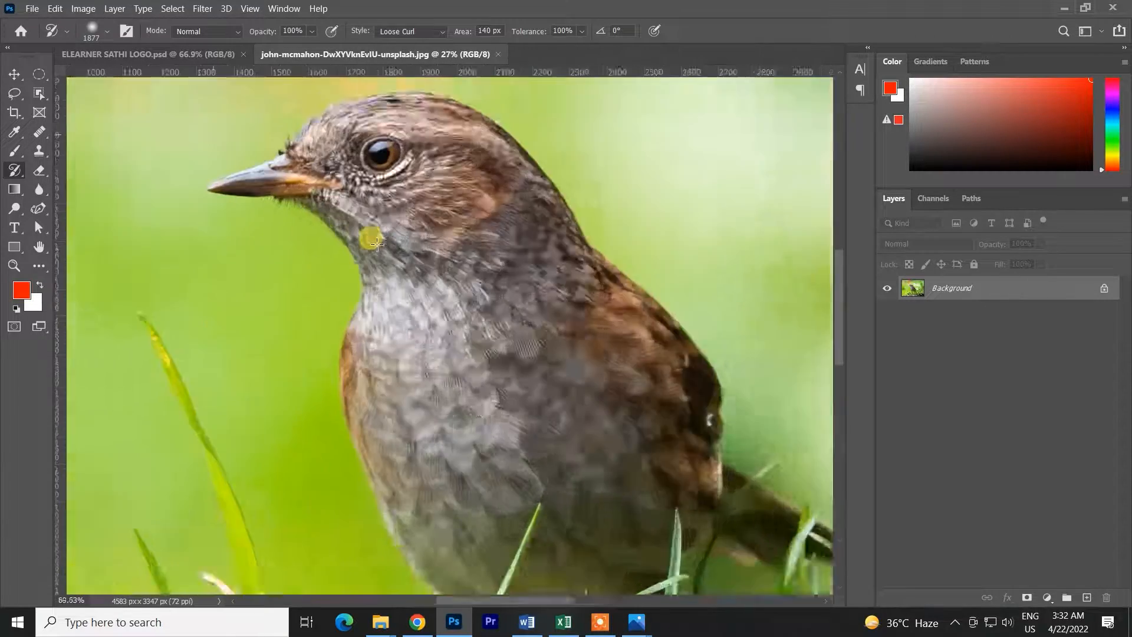
drag(398, 231, 544, 498)
scroll(514, 385, up, 3)
scroll(516, 385, down, 6)
scroll(515, 385, down, 6)
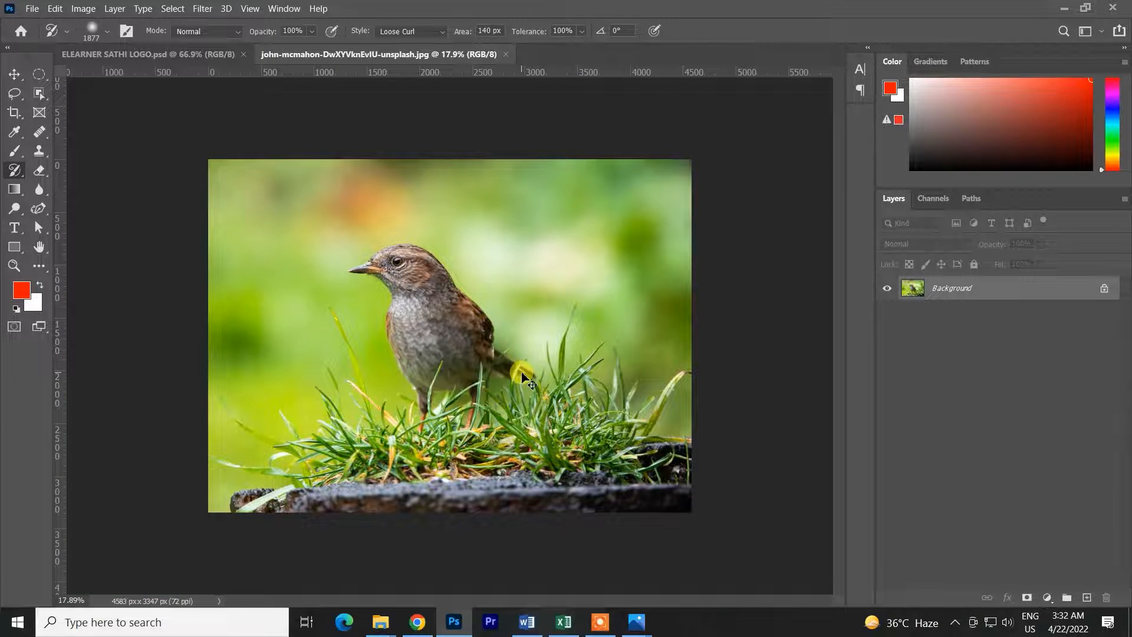
key(ctrl+0)
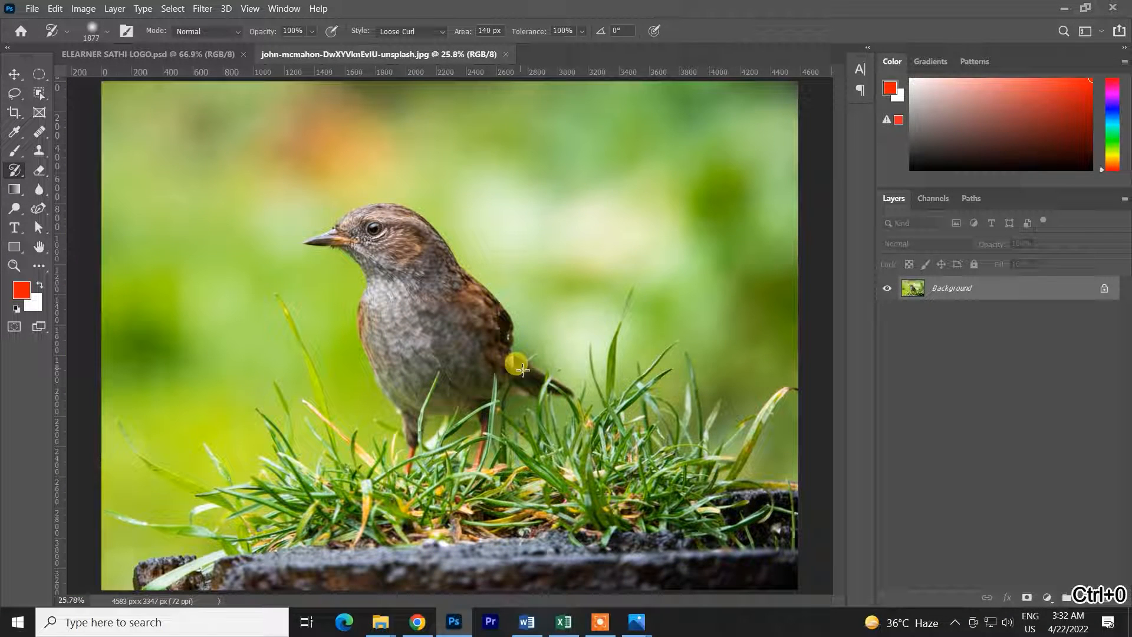
Create a new 1920 x 1080 px document at 72 ppi
key(ctrl+n)
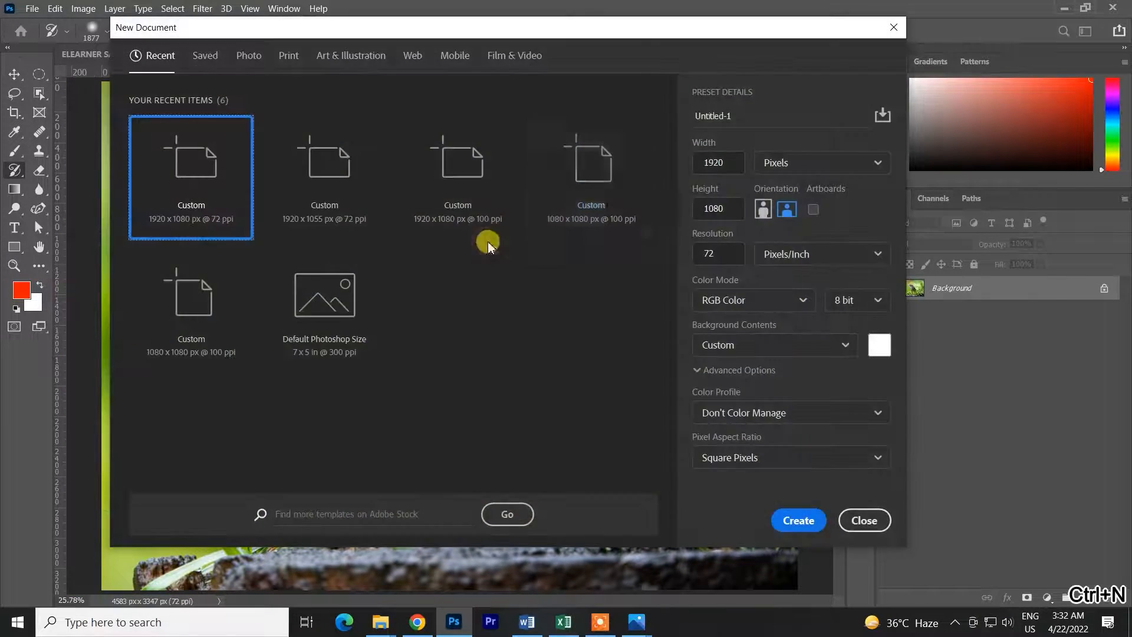
click(797, 521)
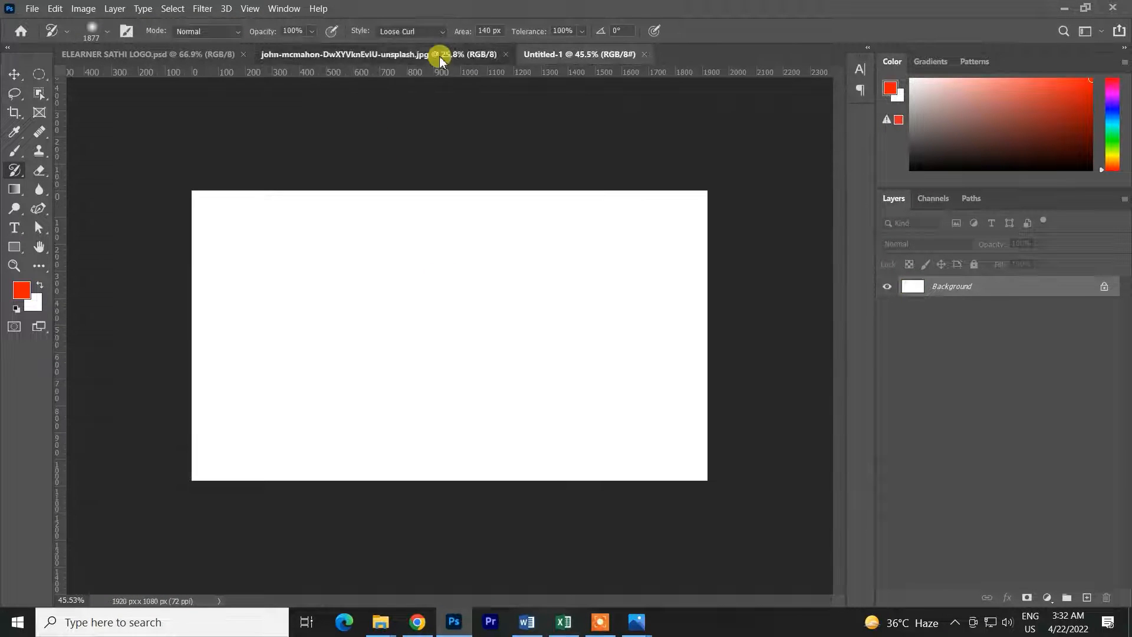
Switch to the bird photo and convert its Background into a normal layer while trying to move it
click(440, 55)
key(v)
drag(425, 308, 481, 264)
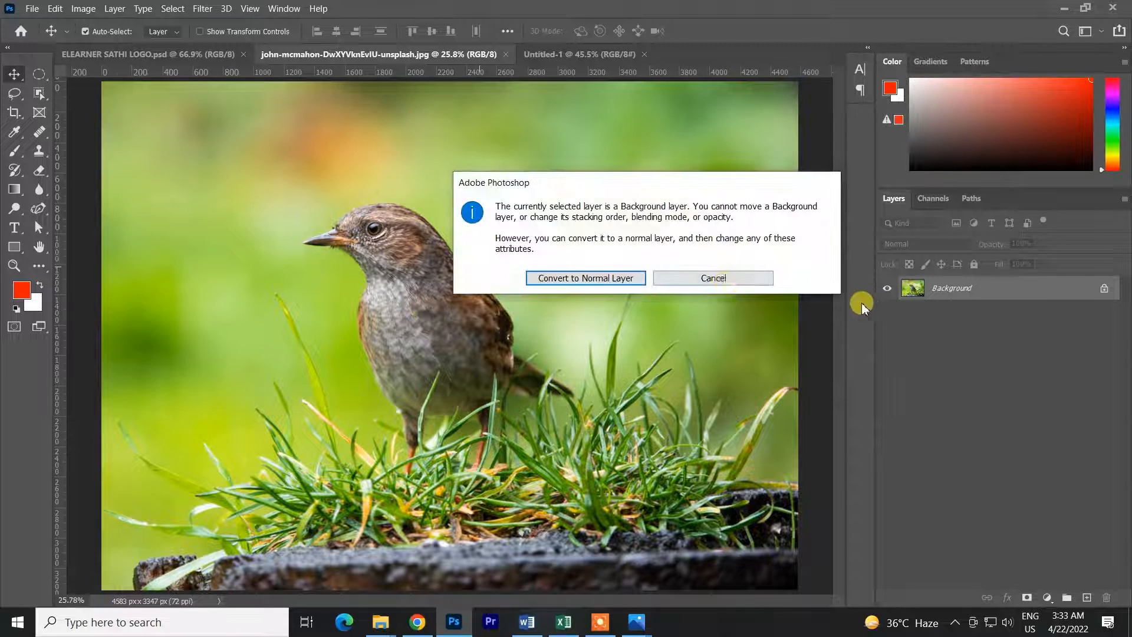
click(614, 283)
scroll(548, 339, down, 3)
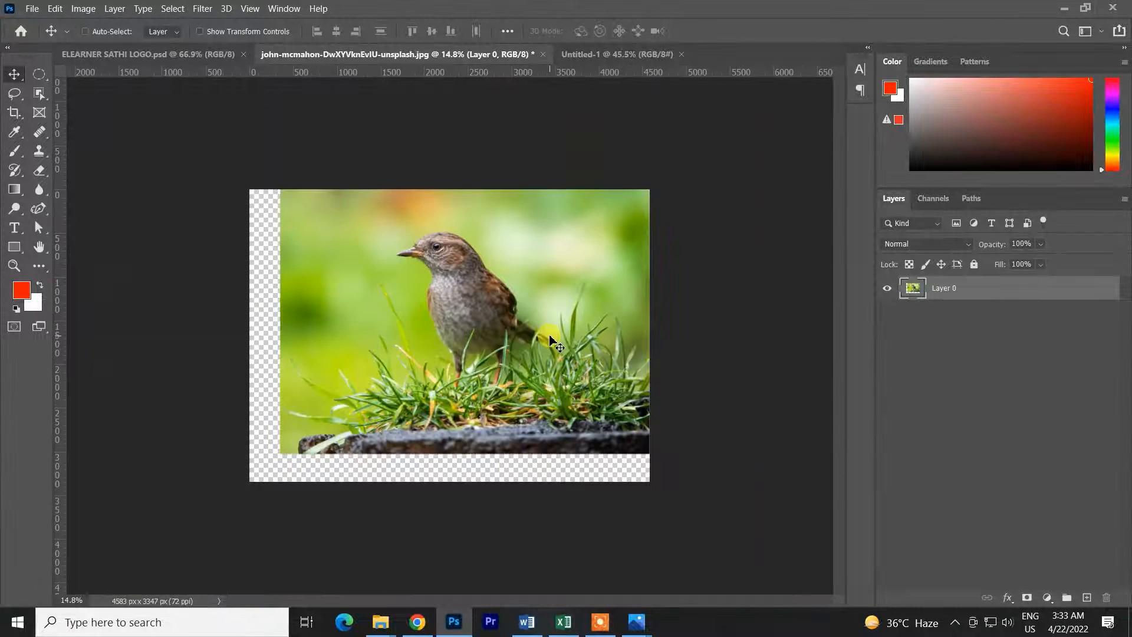
Undo the layer move and drag a copy of the bird photo into the Untitled-1 document
key(ctrl+z)
click(1104, 289)
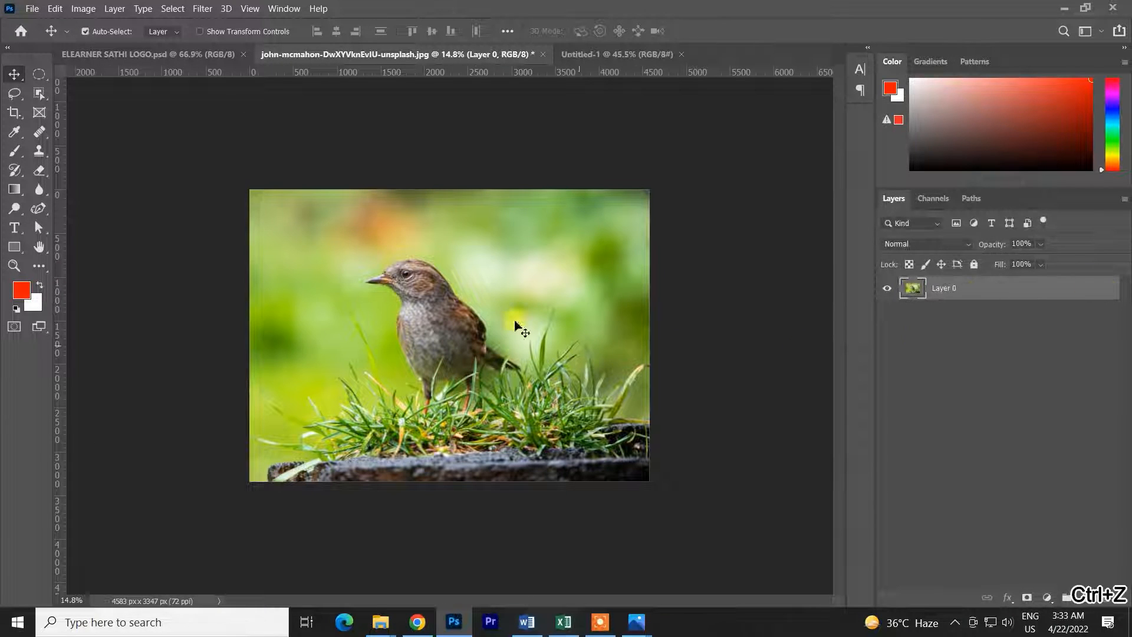
drag(485, 309, 462, 336)
Scale the copied bird layer down with Free Transform to about 437 x 319 px and commit
key(ctrl+t)
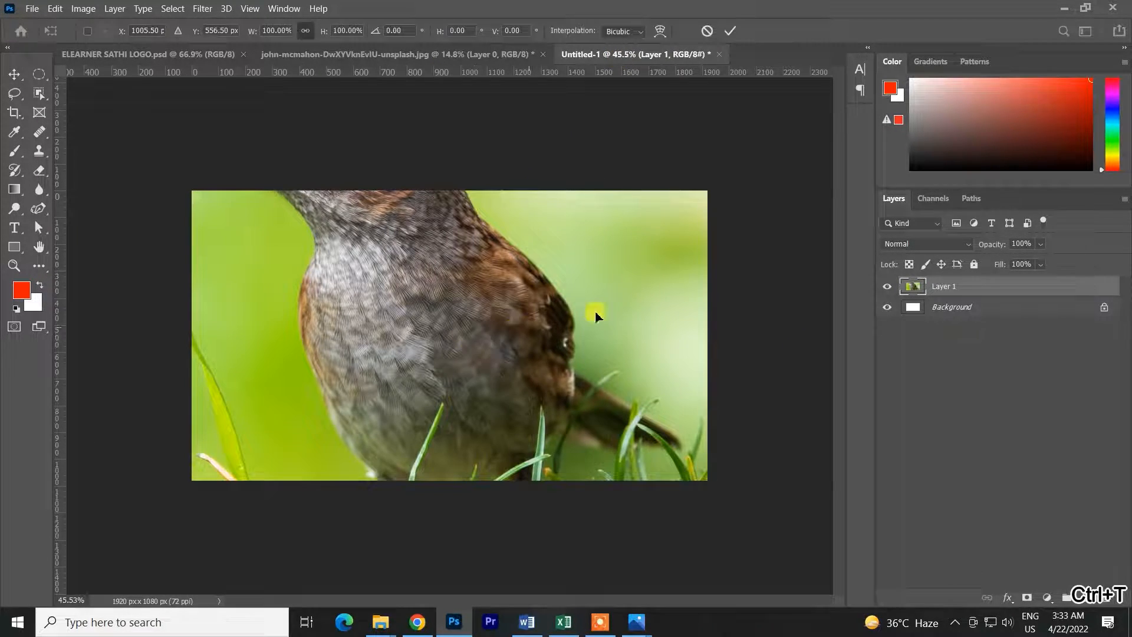
drag(765, 341, 500, 339)
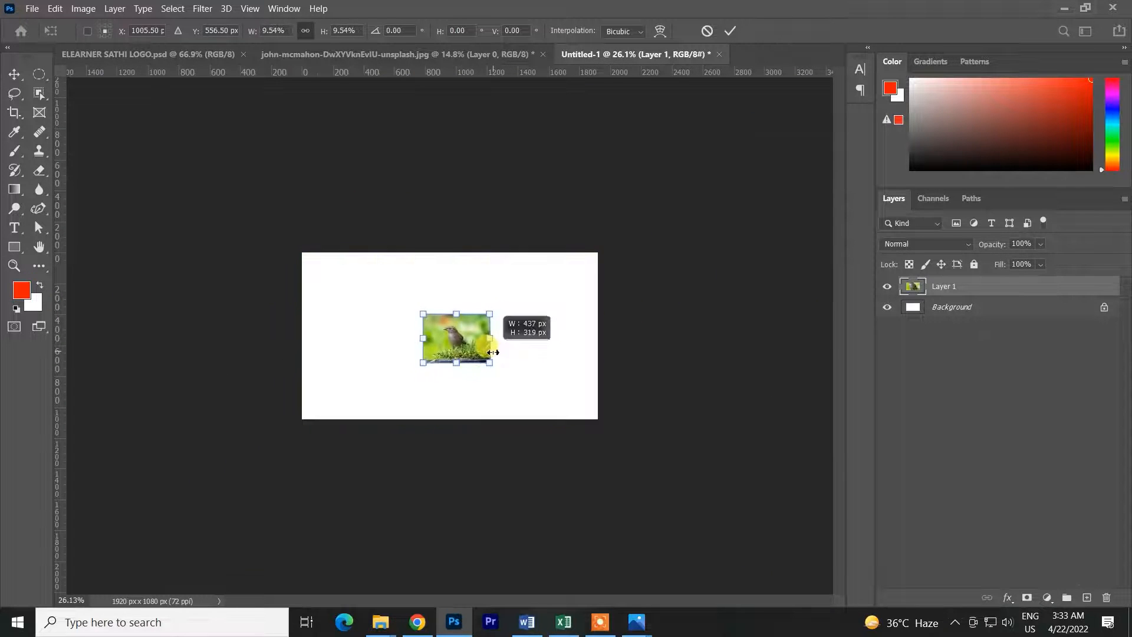
scroll(468, 329, up, 5)
click(730, 30)
Zoom in on the scaled-down bird layer to inspect its pixel quality
scroll(425, 321, up, 1)
scroll(426, 321, up, 3)
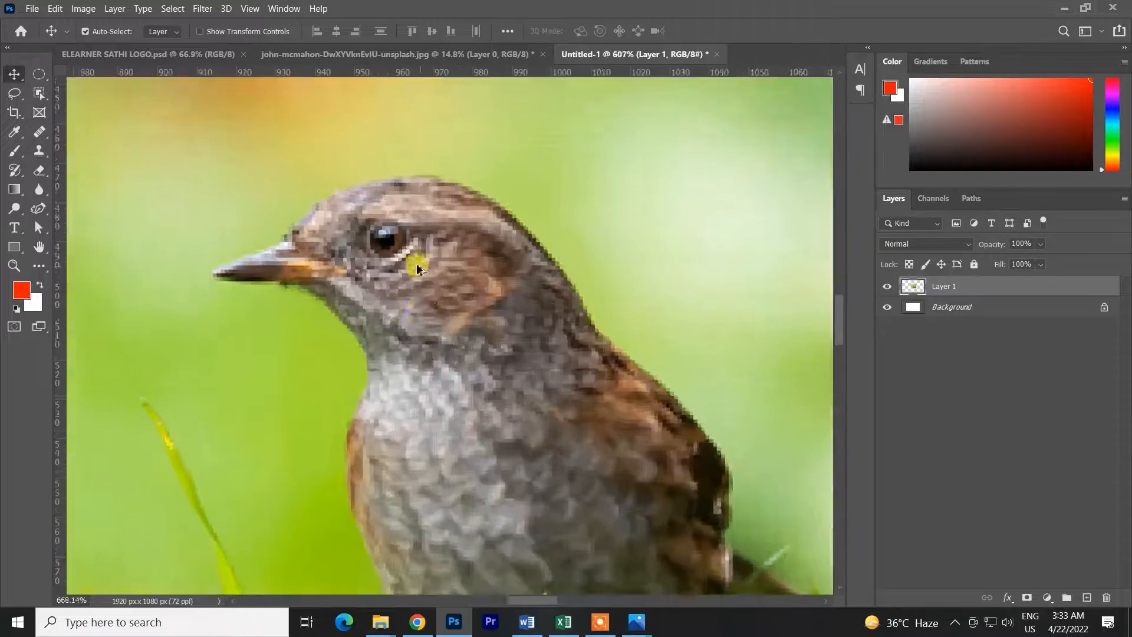
scroll(372, 264, down, 3)
scroll(374, 277, down, 2)
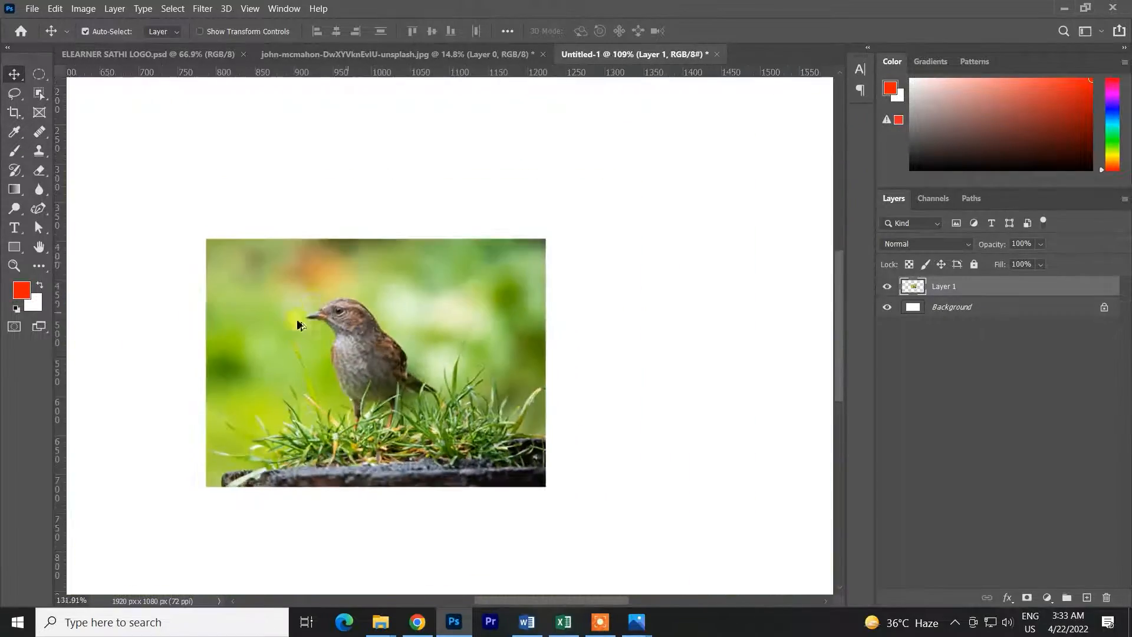
scroll(354, 294, up, 10)
scroll(340, 313, up, 5)
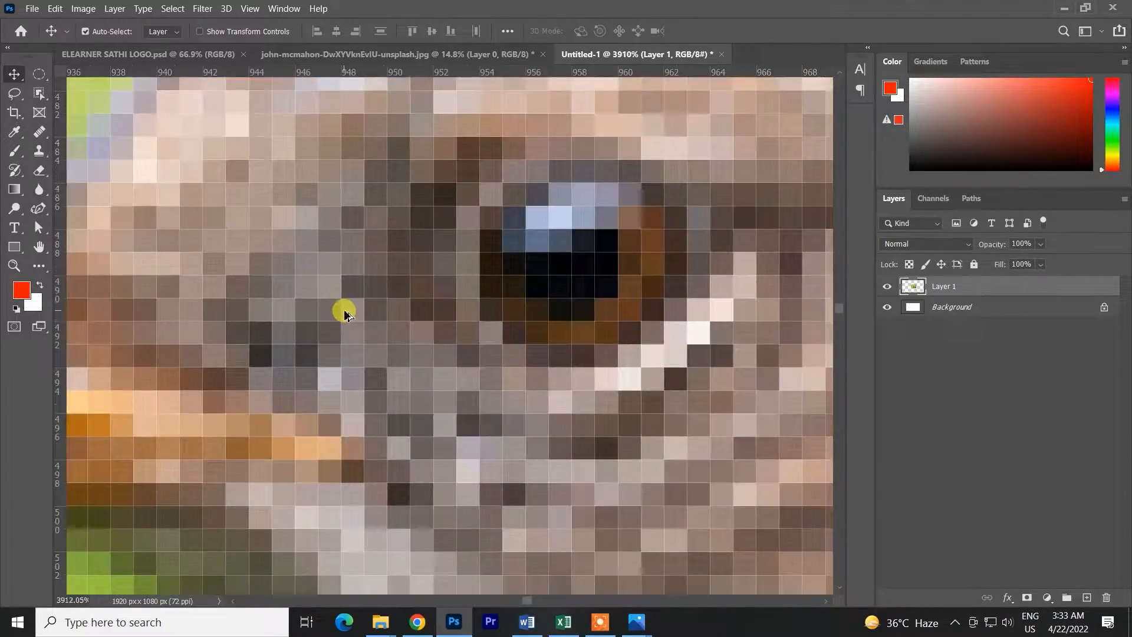
scroll(338, 331, down, 8)
scroll(340, 338, down, 6)
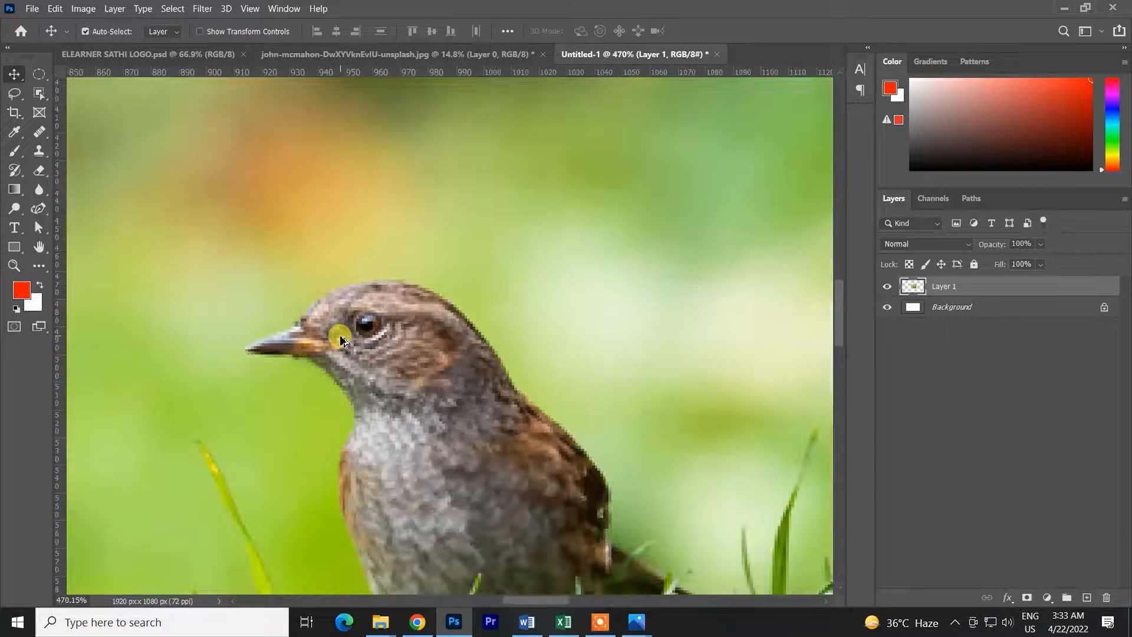
scroll(340, 338, down, 2)
drag(340, 338, 346, 334)
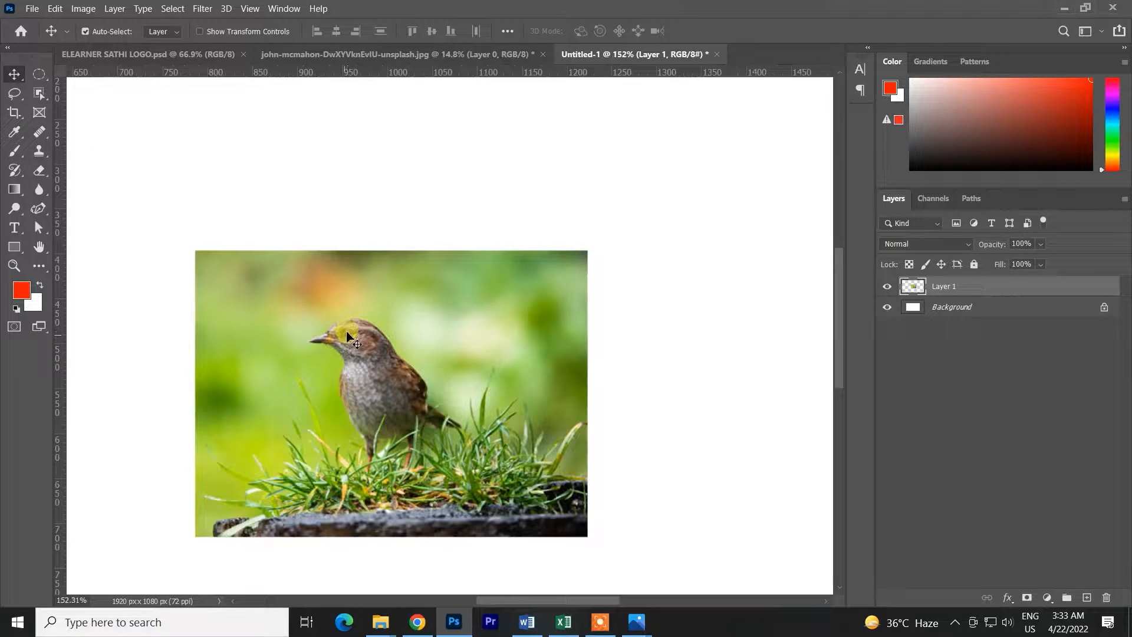
key(ctrl+0)
scroll(362, 322, down, 2)
Scale the bird layer down further to about 14% with Free Transform and commit
key(ctrl+t)
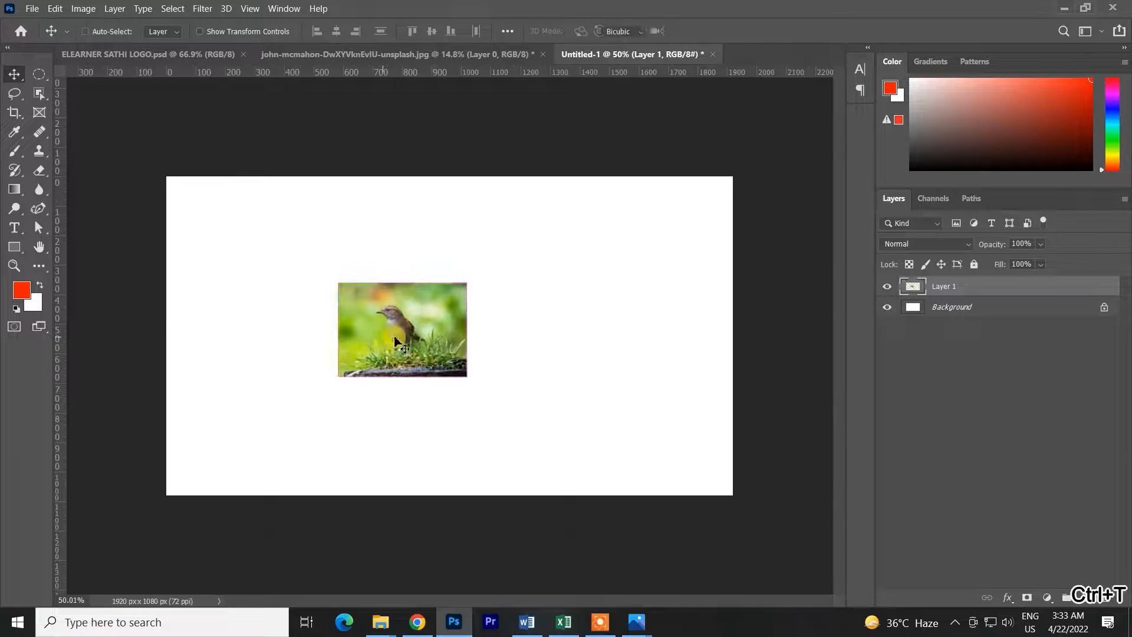
drag(463, 333, 413, 330)
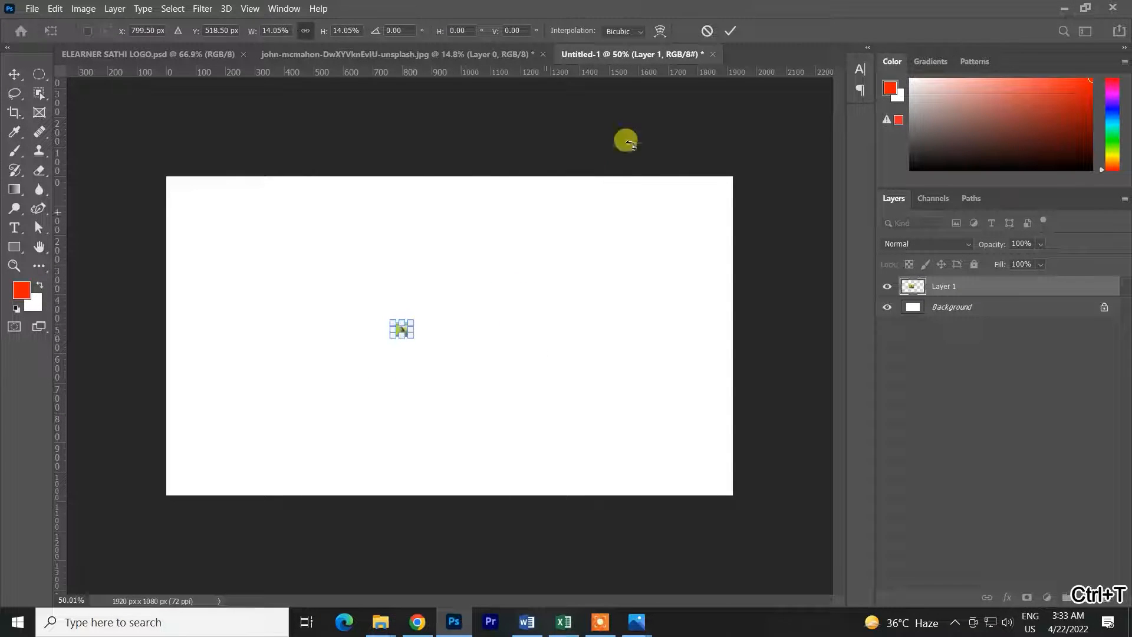
click(729, 32)
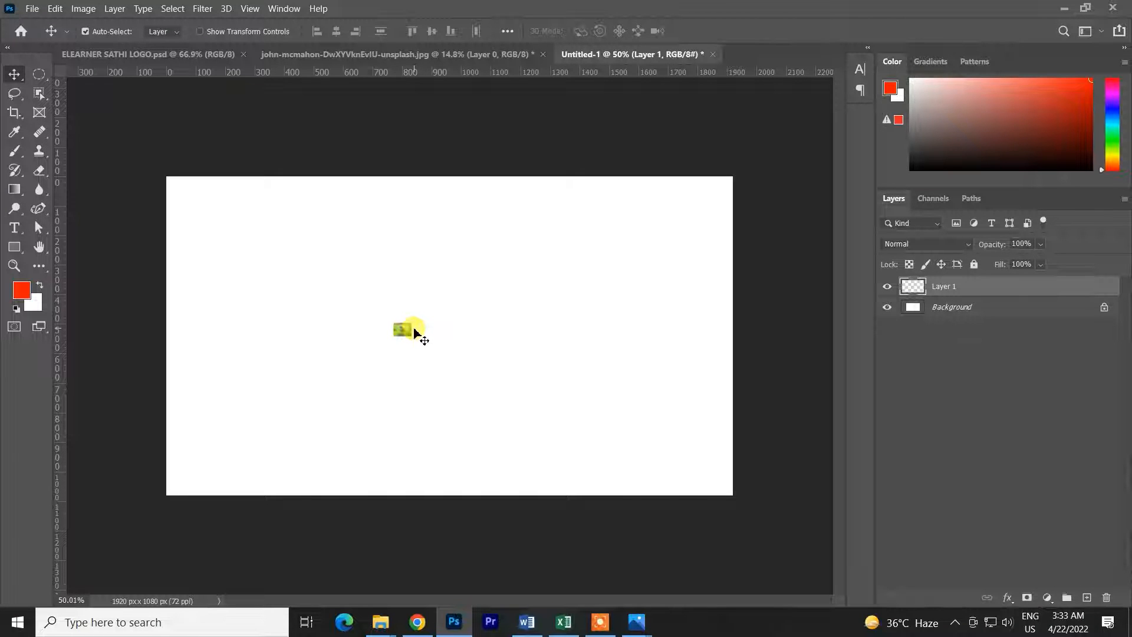
Scale the tiny bird layer back up to nearly fill the canvas and reposition it
key(ctrl+t)
drag(411, 336, 608, 451)
click(729, 31)
drag(466, 348, 523, 361)
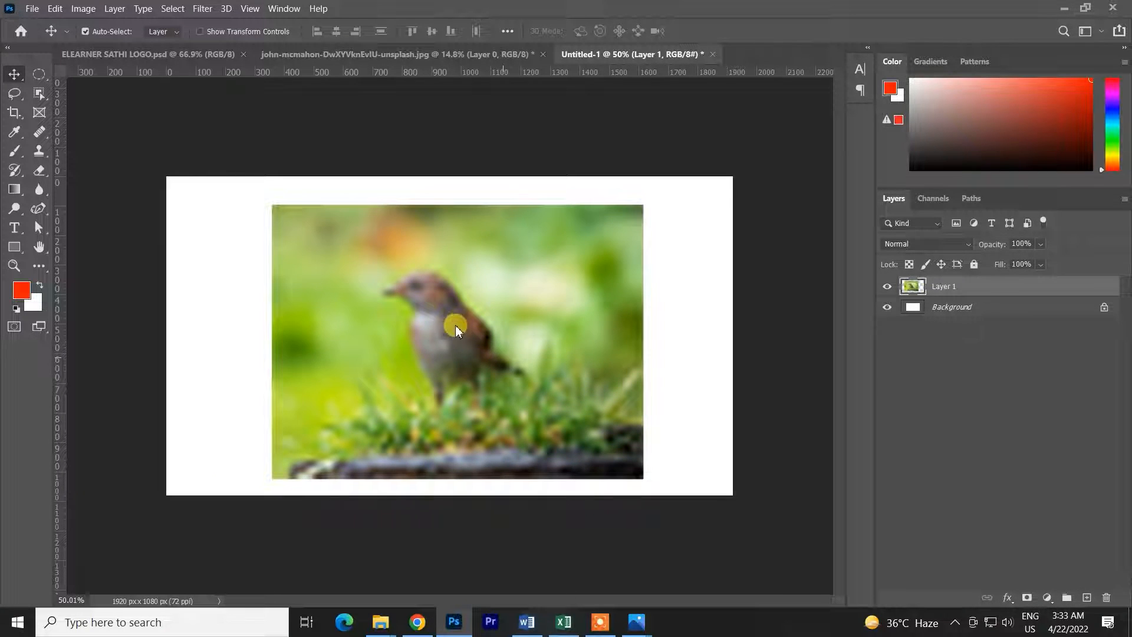
drag(462, 342, 451, 337)
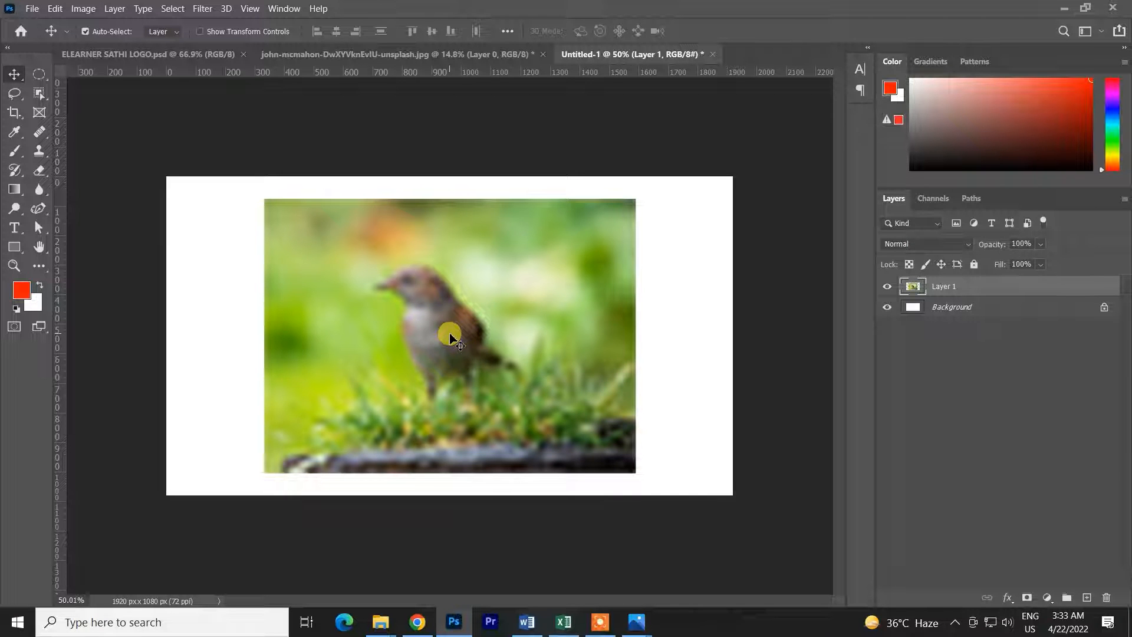
Delete the enlarged bird layer and drag a fresh copy of the bird photo into Untitled-1
key(Delete)
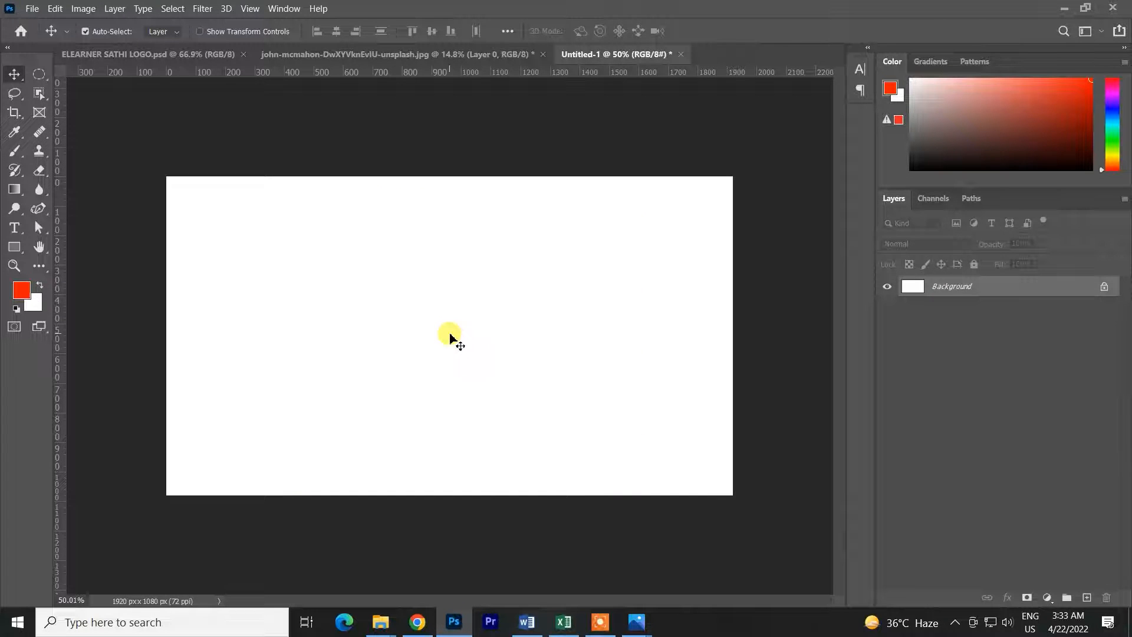
click(495, 53)
scroll(442, 305, up, 2)
scroll(440, 302, up, 4)
scroll(369, 218, down, 6)
drag(417, 315, 458, 369)
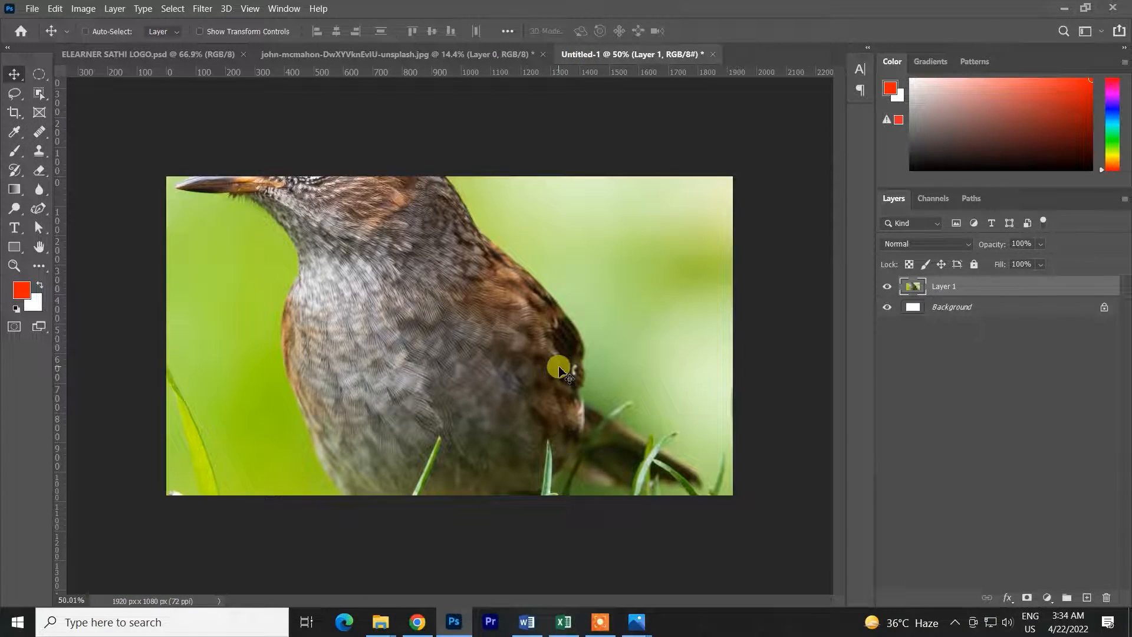
Shrink the new bird layer with Free Transform to about 2.34% and commit
key(ctrl+t)
drag(801, 350, 448, 336)
alt+scroll(449, 333, up, 3)
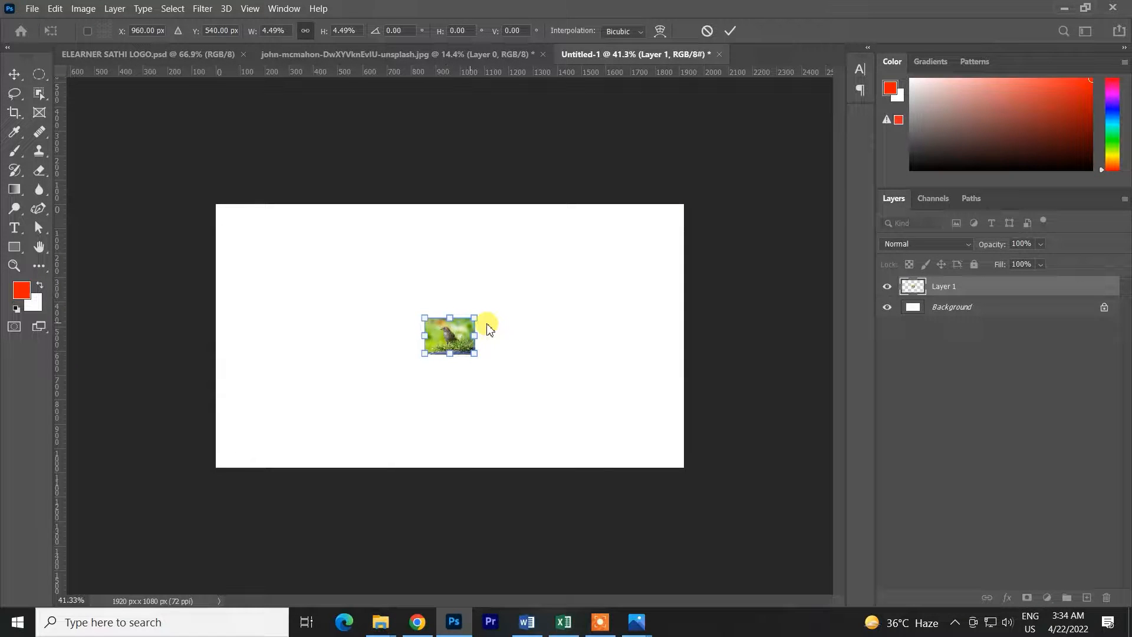
drag(478, 355, 469, 352)
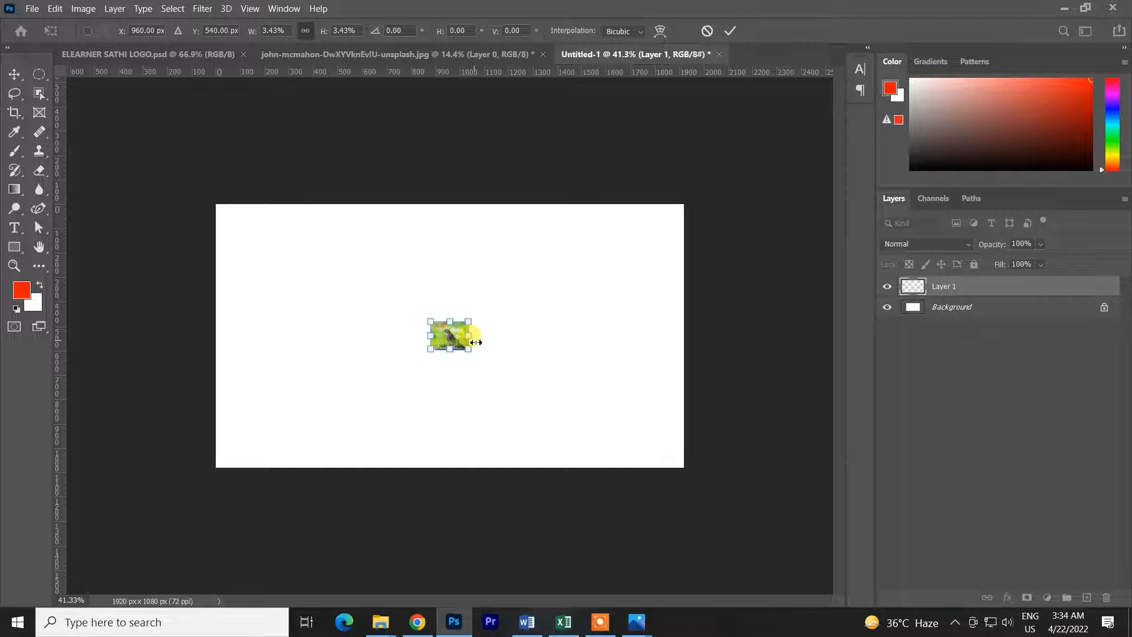
drag(472, 352, 464, 347)
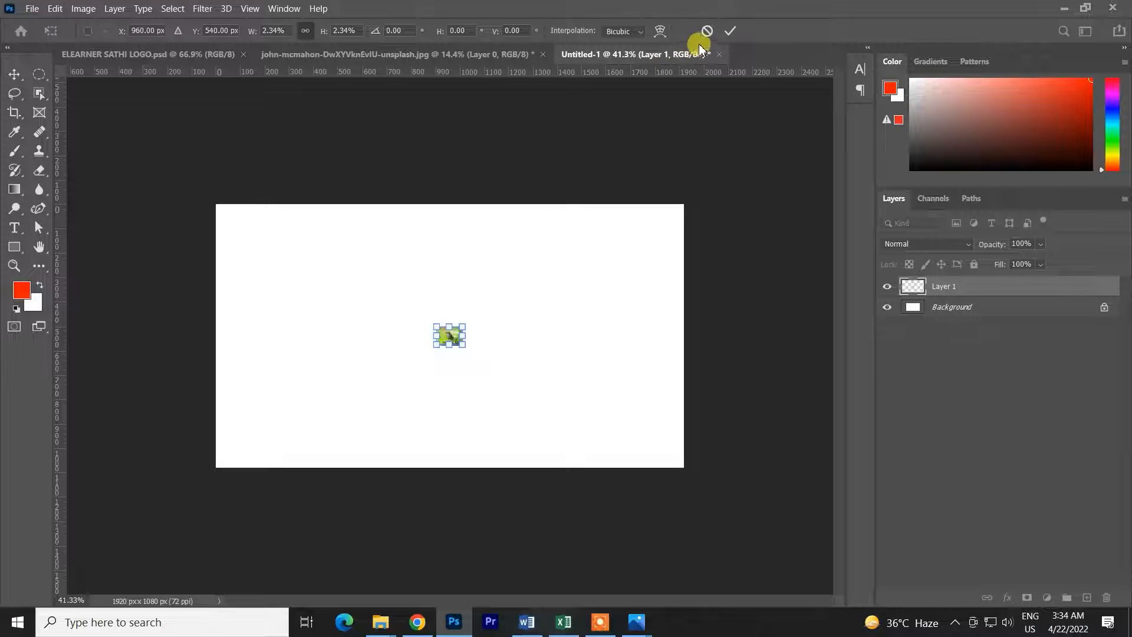
click(730, 31)
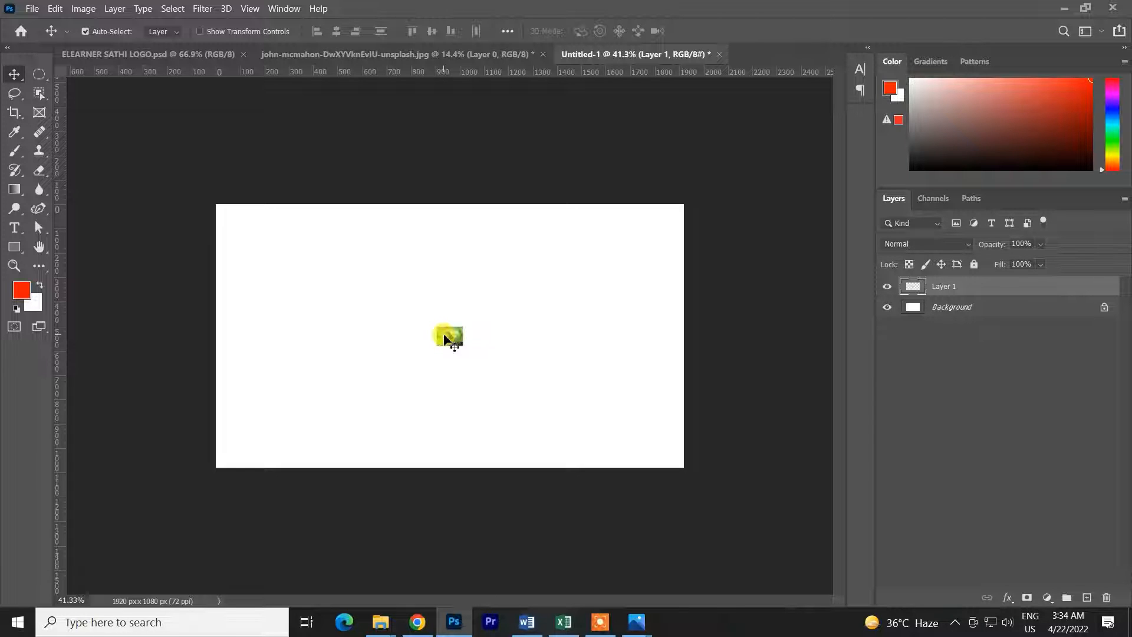
Scale the tiny bird layer back up to fill the canvas height and commit
key(ctrl+t)
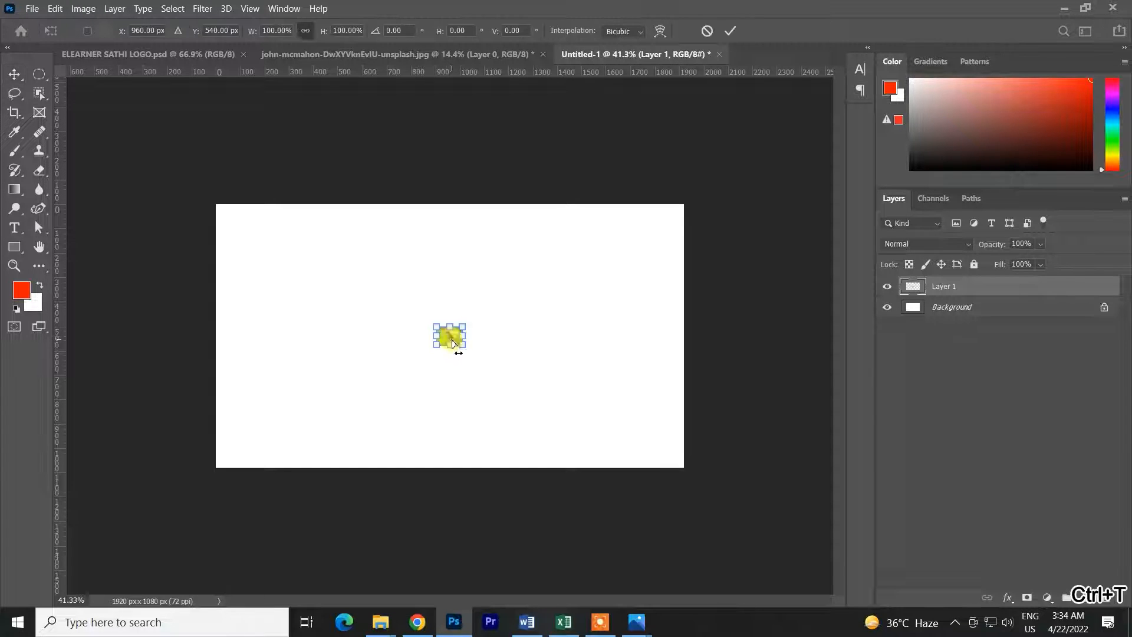
drag(462, 347, 636, 470)
click(730, 30)
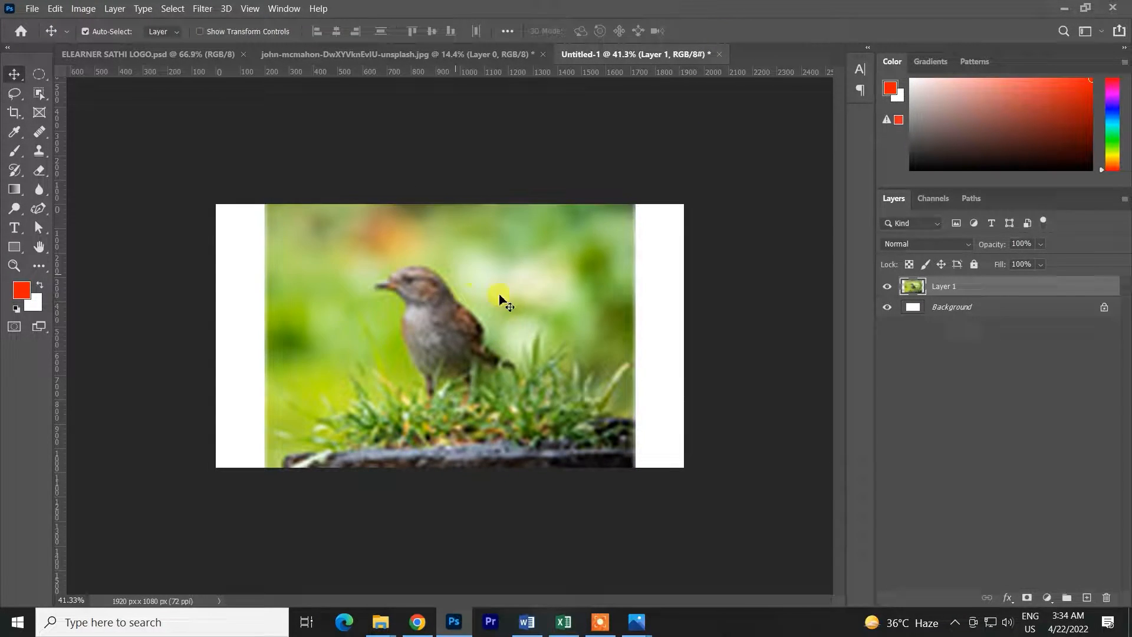
scroll(375, 249, up, 5)
scroll(429, 317, down, 3)
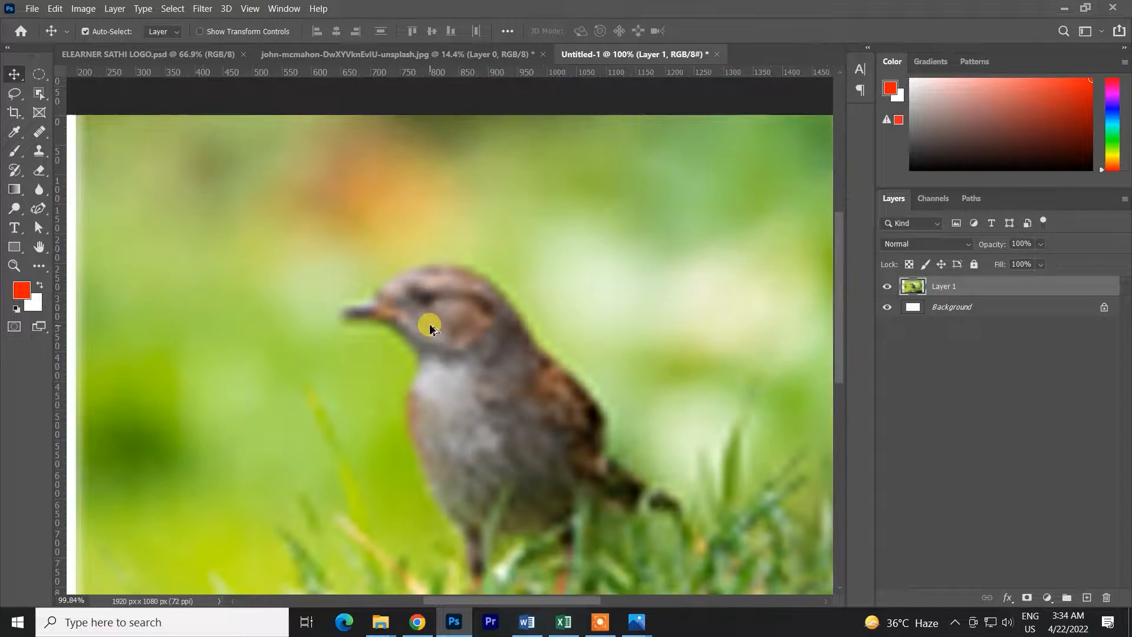
Compare the original bird photo with the enlarged copy in Untitled-1
click(444, 53)
scroll(399, 285, up, 5)
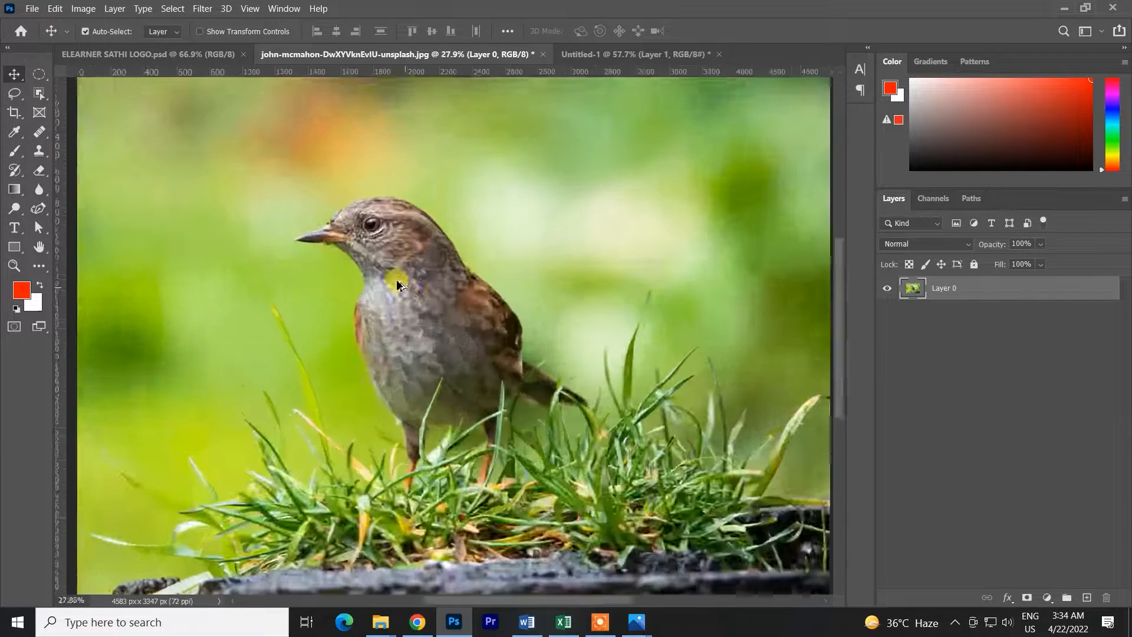
scroll(389, 270, down, 5)
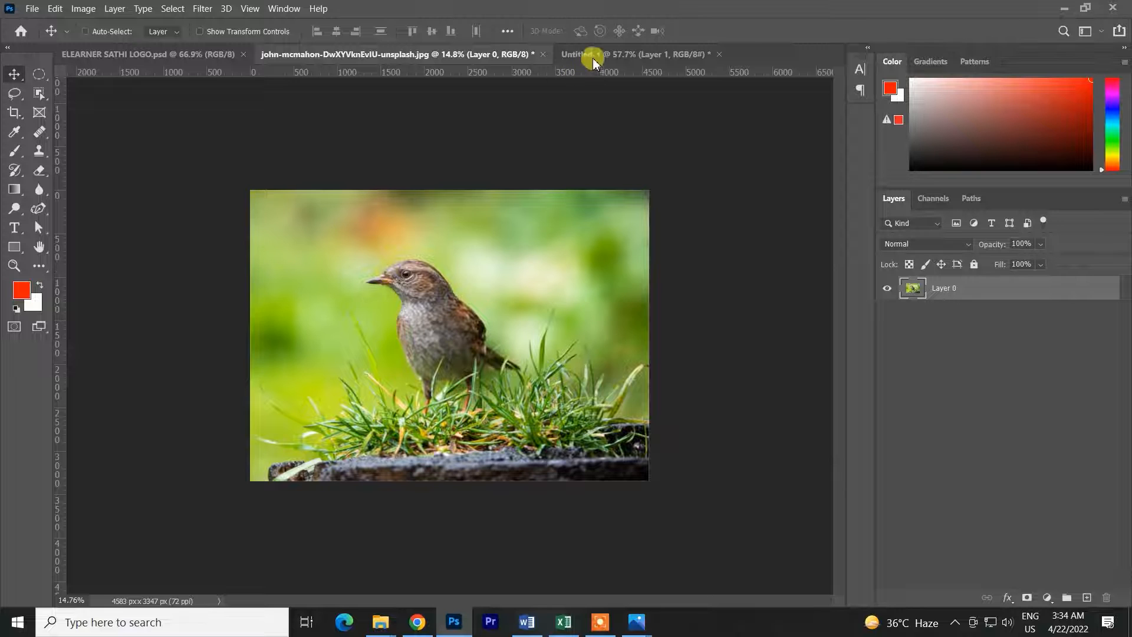
click(592, 59)
drag(505, 298, 485, 307)
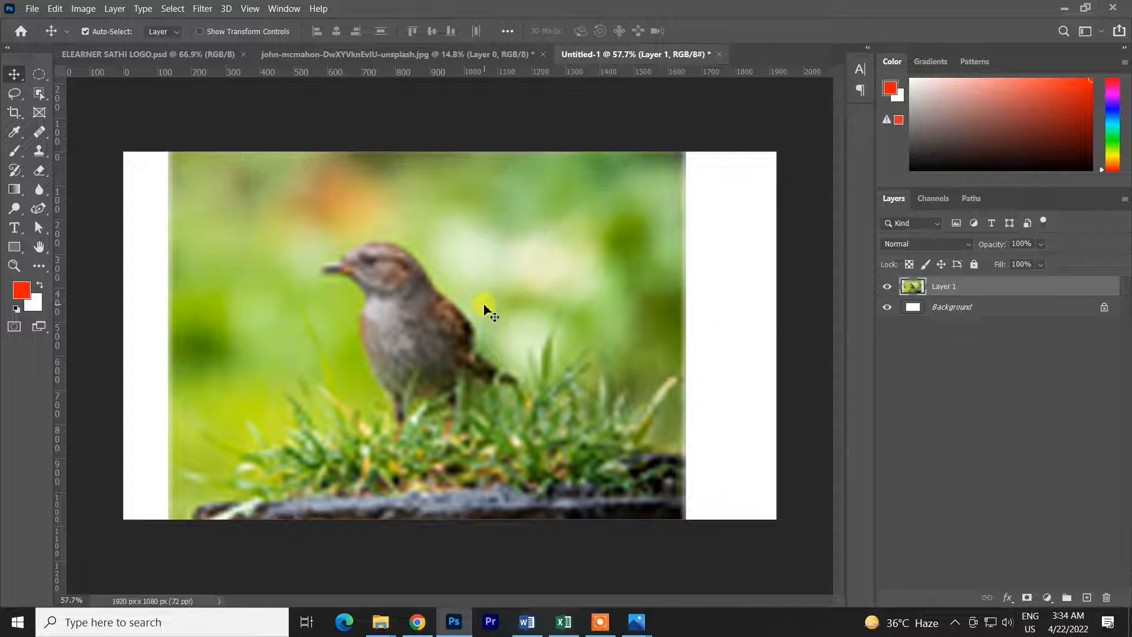
Delete the enlarged bird layer from Untitled-1
key(Delete)
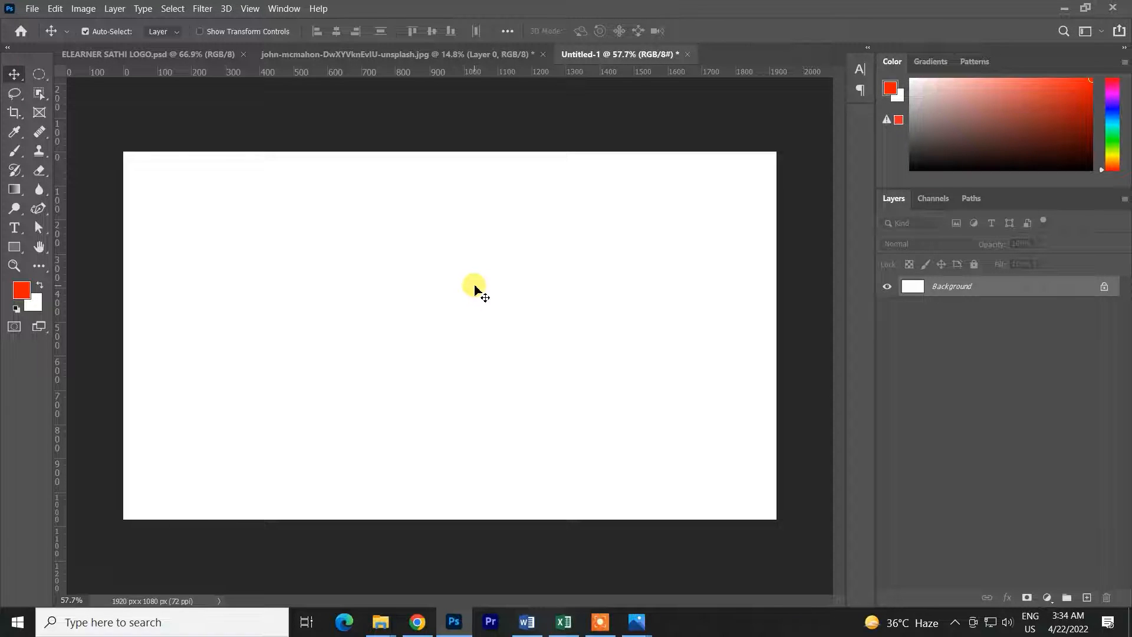
click(423, 54)
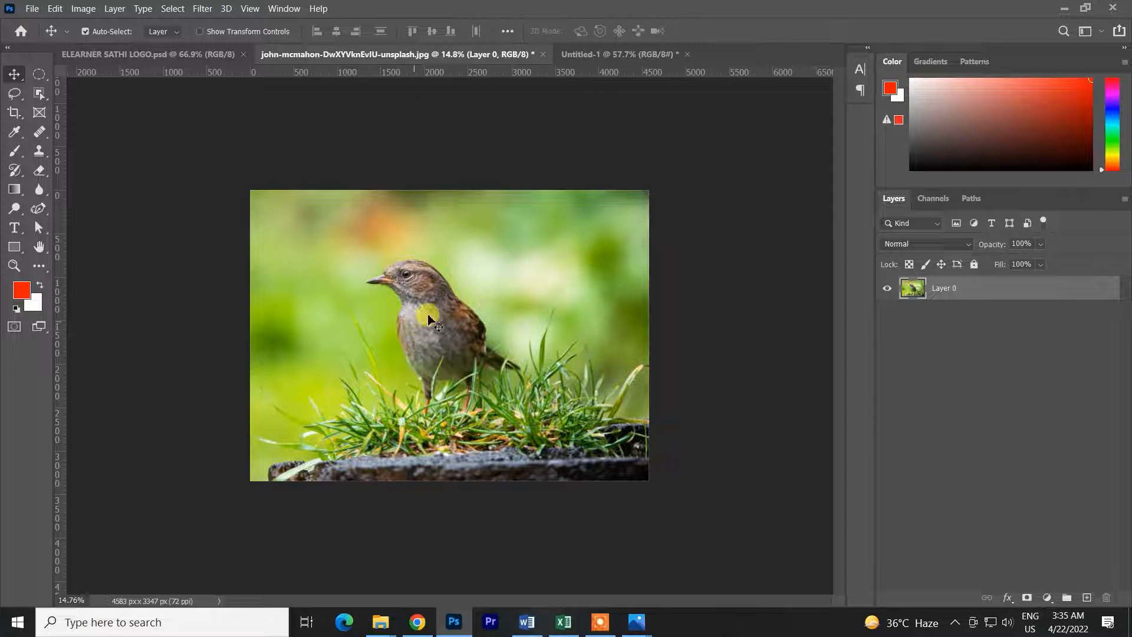
click(625, 53)
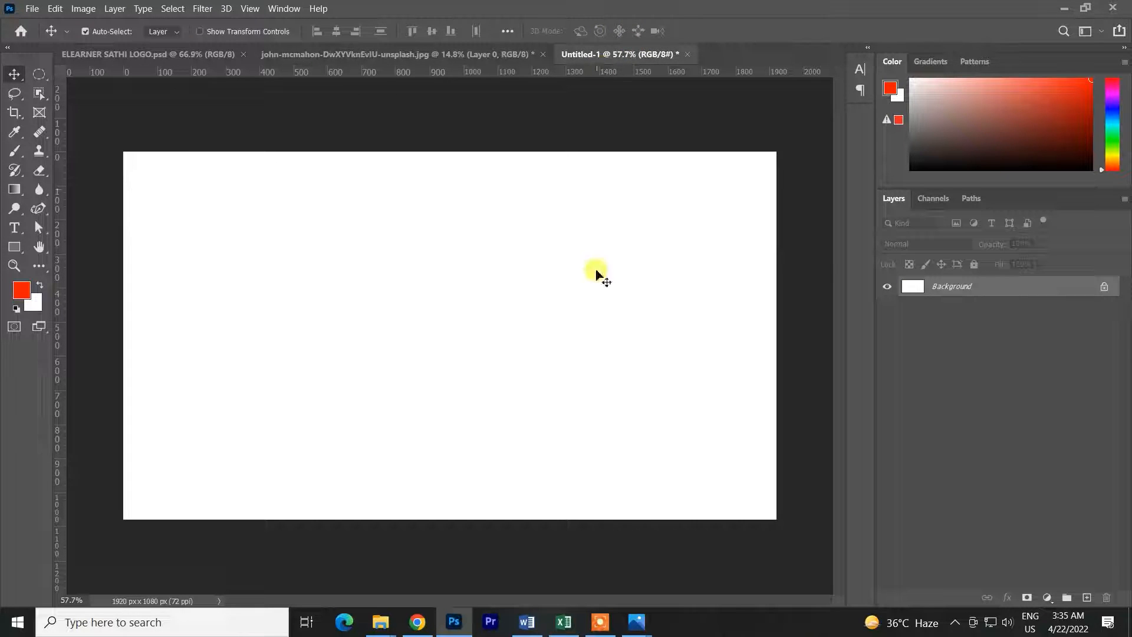
Close the bird photo document without saving its changes
click(481, 54)
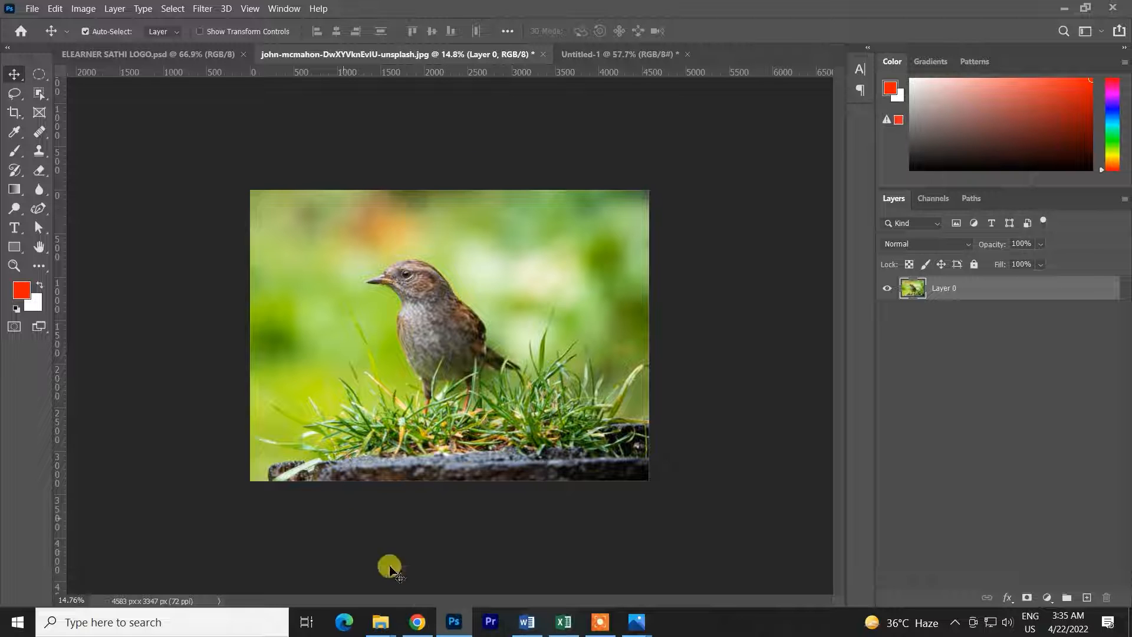
click(416, 621)
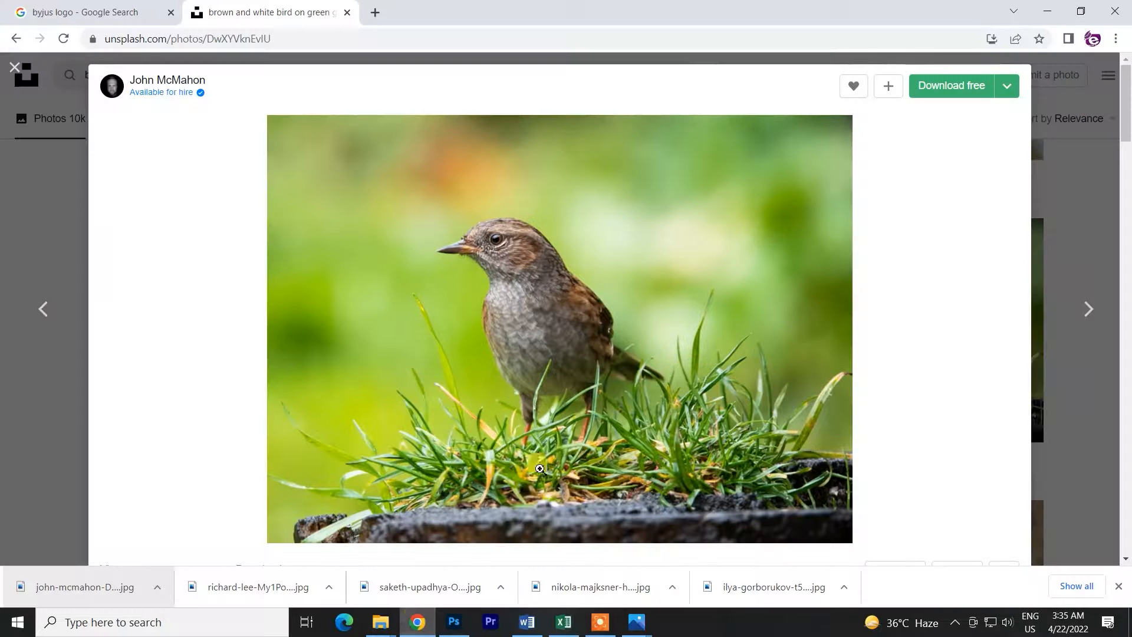
click(465, 623)
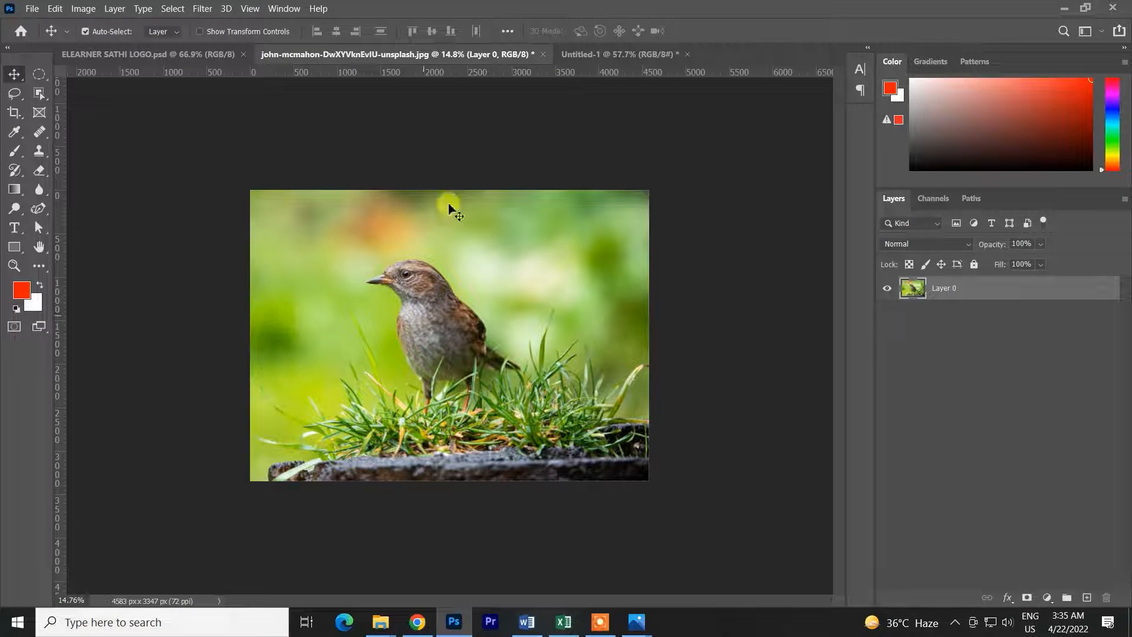
click(544, 56)
click(589, 255)
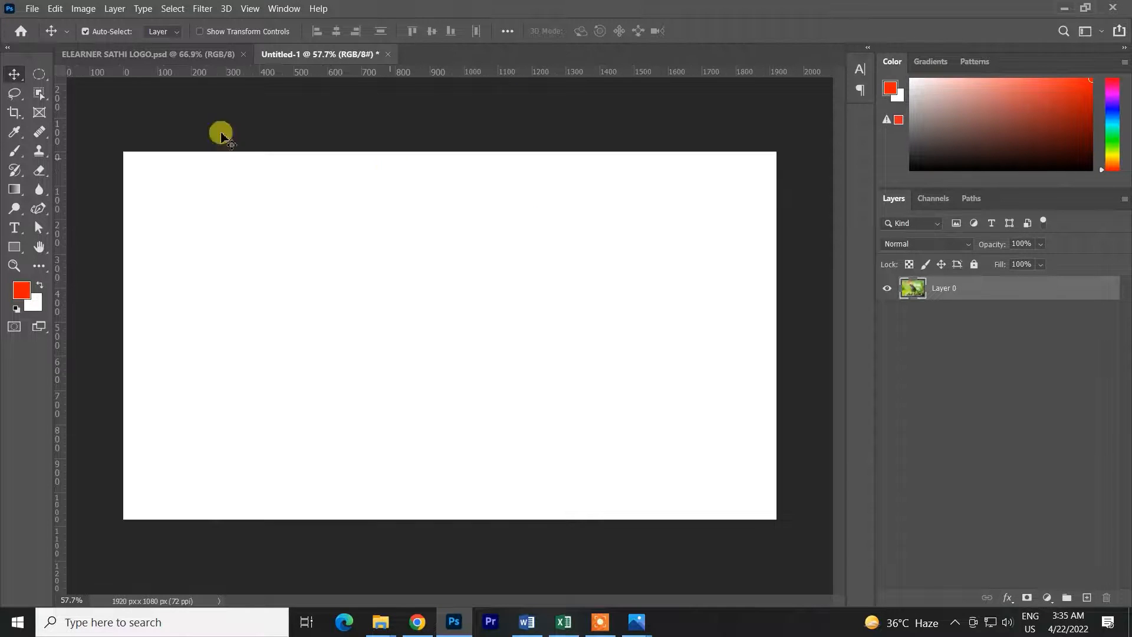
Reopen the original bird photo from its downloaded file
click(435, 622)
drag(74, 587, 702, 7)
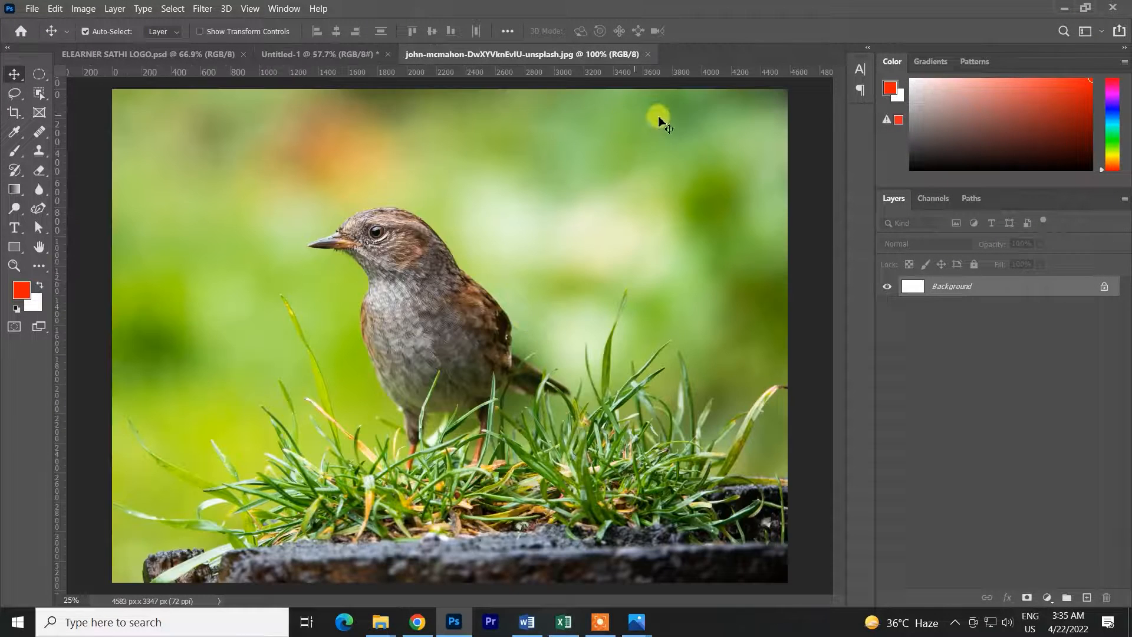
Unlock the bird photo's Background layer so it becomes an editable layer
scroll(501, 317, down, 3)
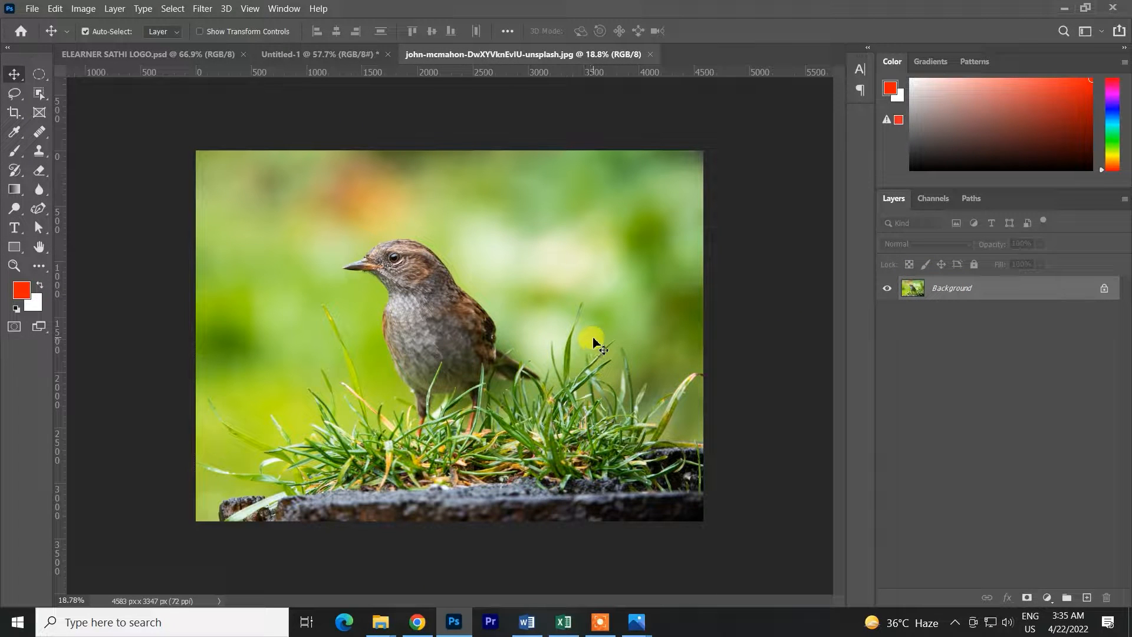
click(315, 54)
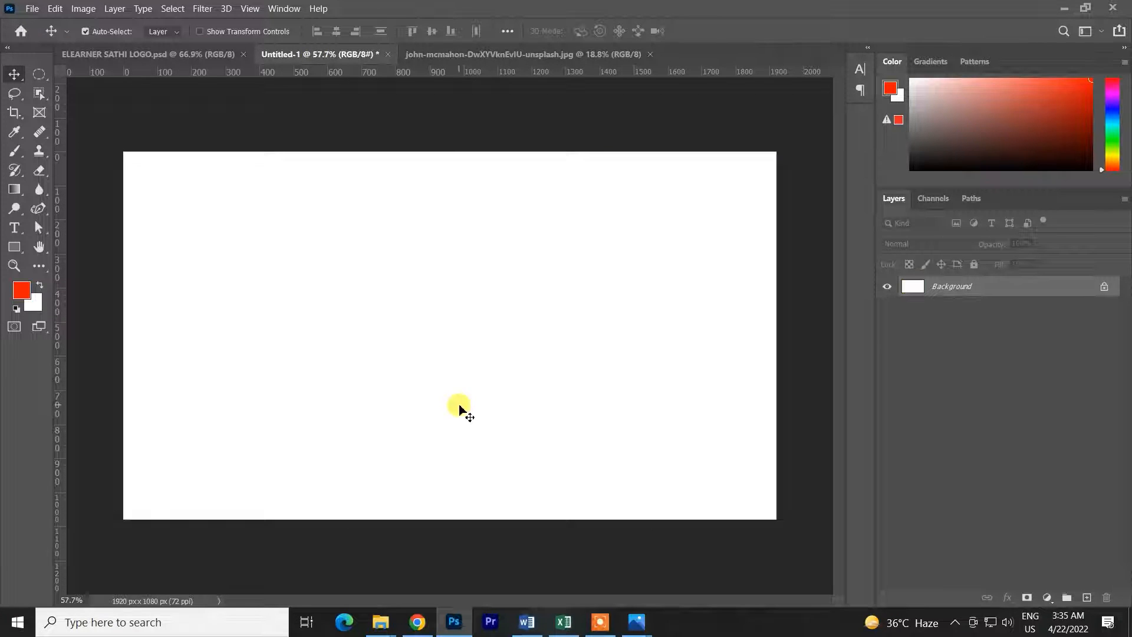
click(519, 53)
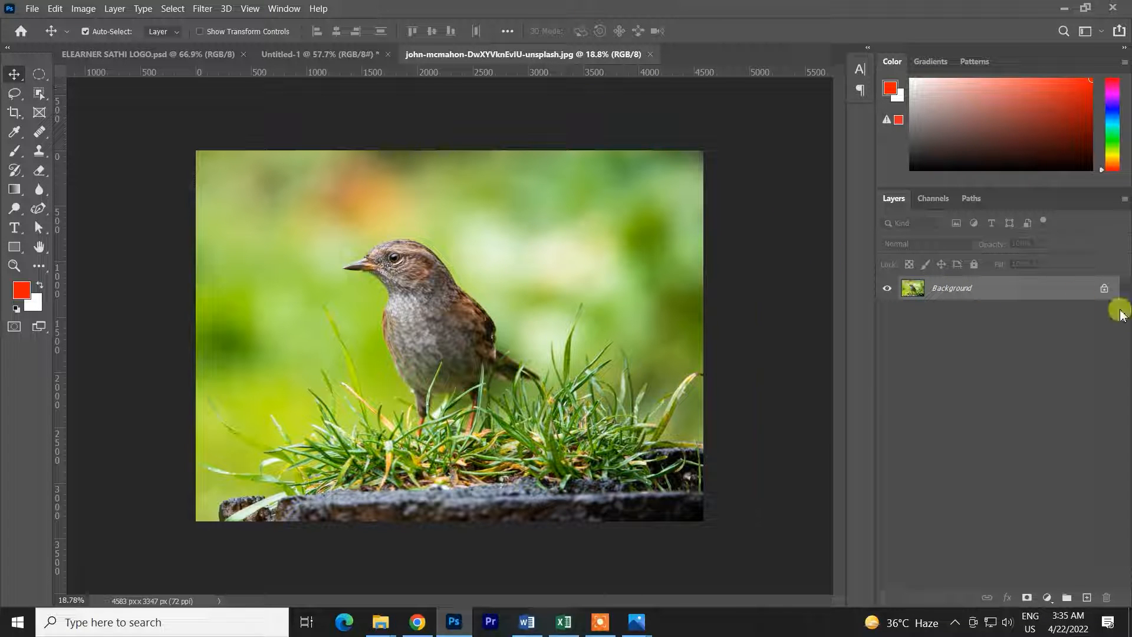
click(1104, 289)
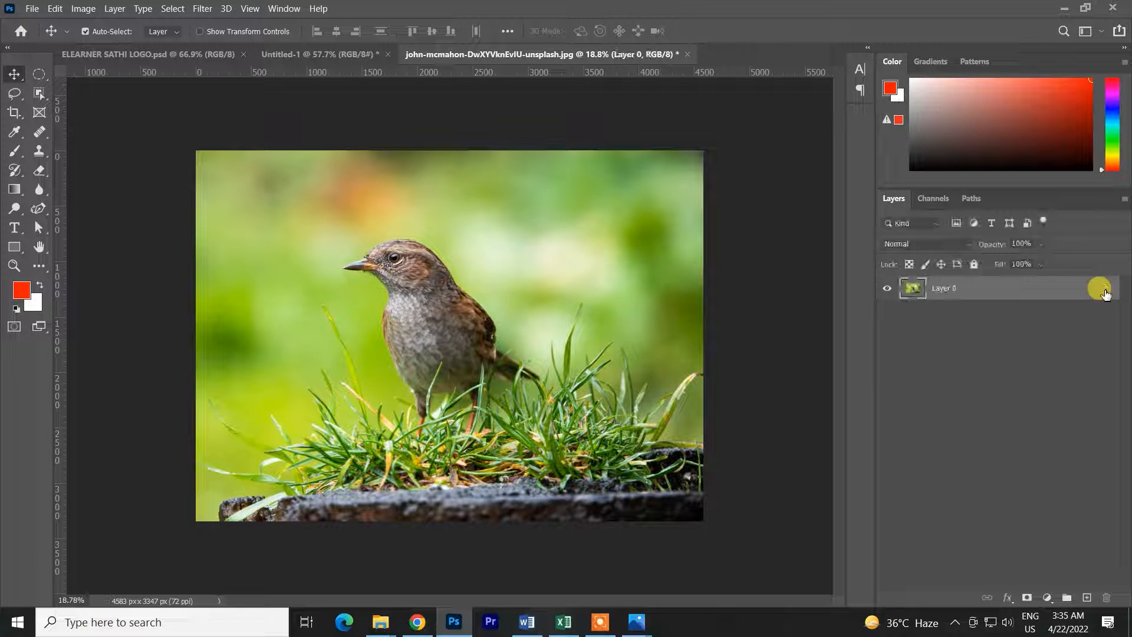
Convert Layer 0 to a Smart Object and briefly open its contents before closing them
right_click(965, 303)
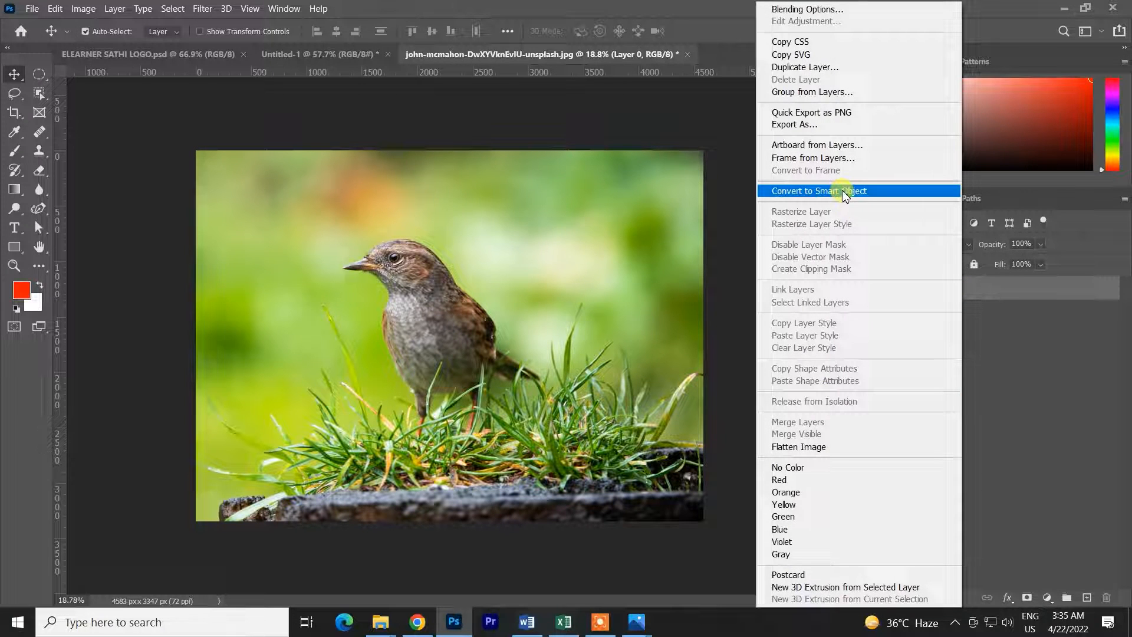
click(840, 188)
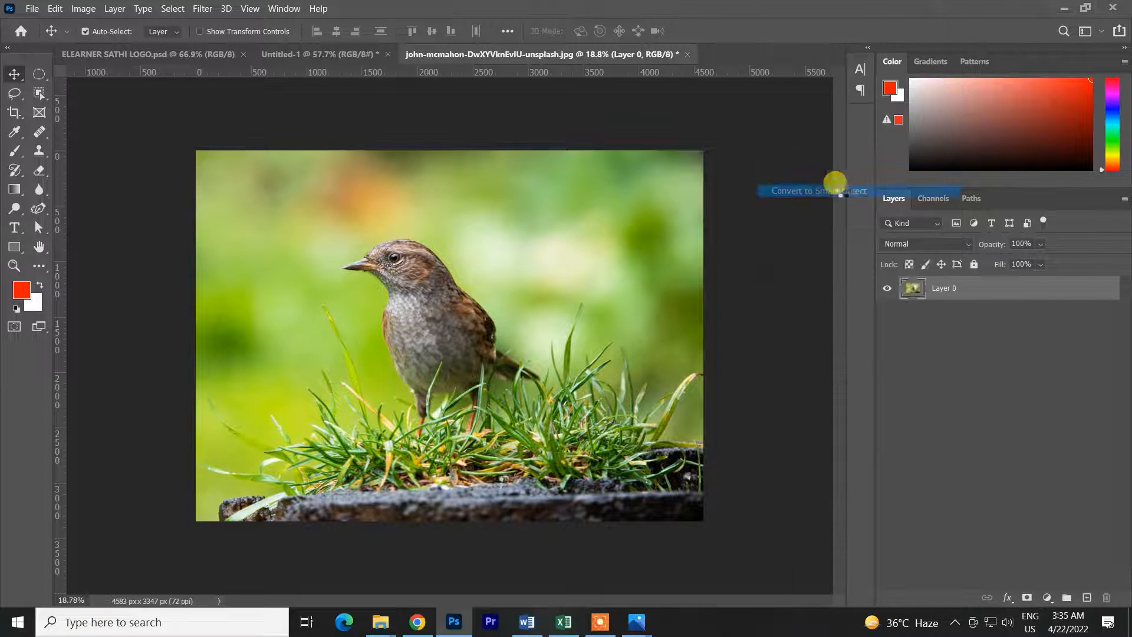
double_click(917, 291)
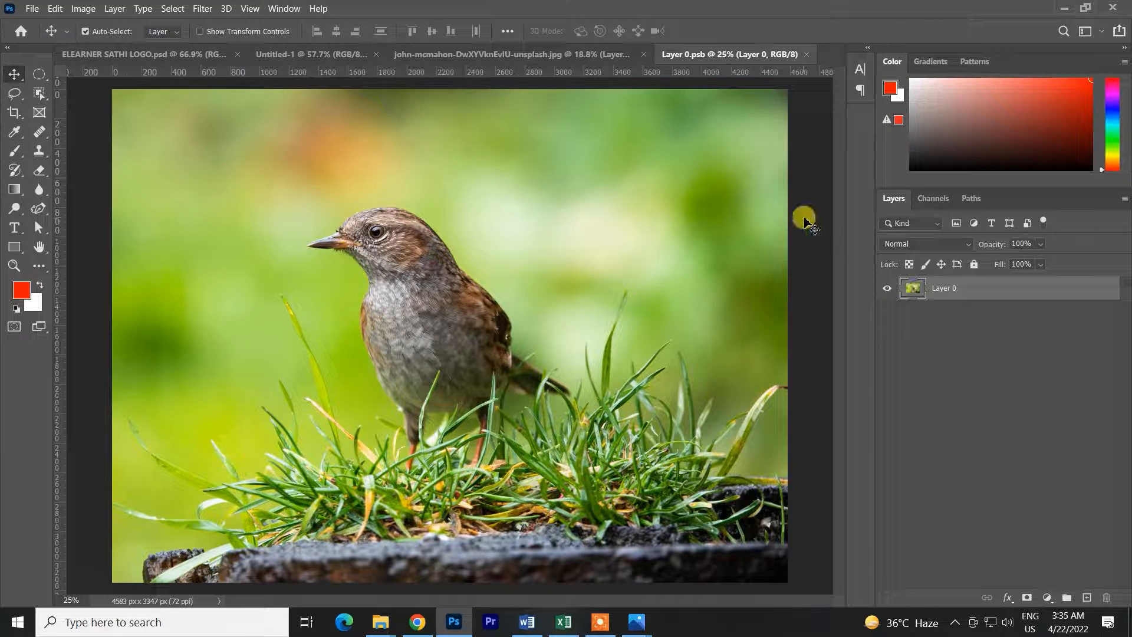
click(806, 53)
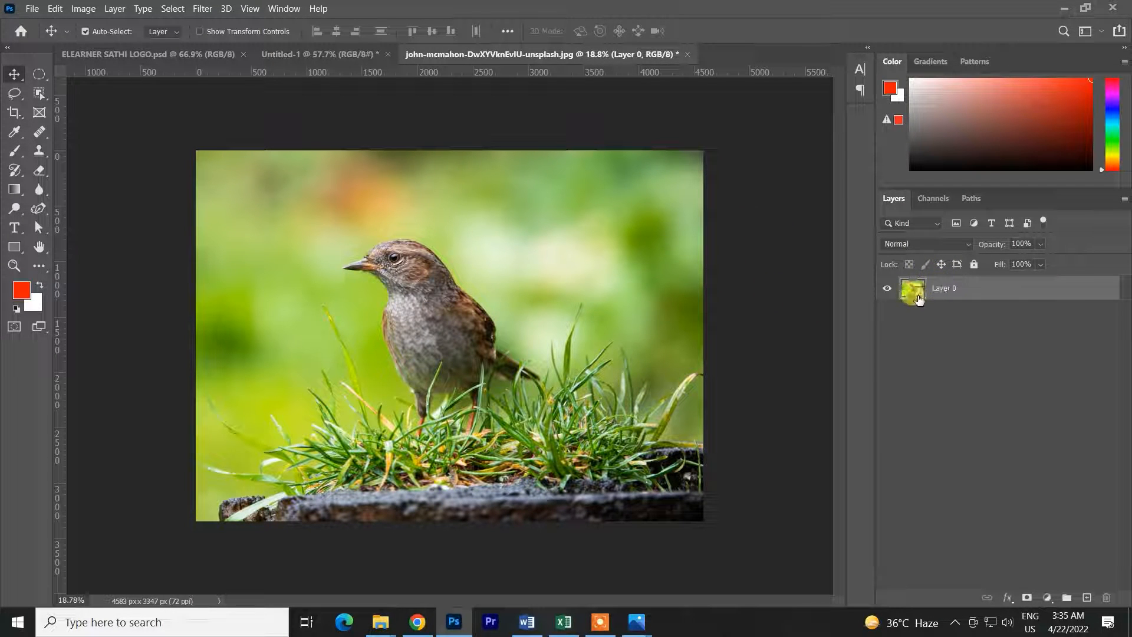
Copy the smart-object bird into Untitled-1 and shrink it with Free Transform to about 3.76%, then commit
drag(566, 219, 470, 348)
scroll(481, 352, down, 3)
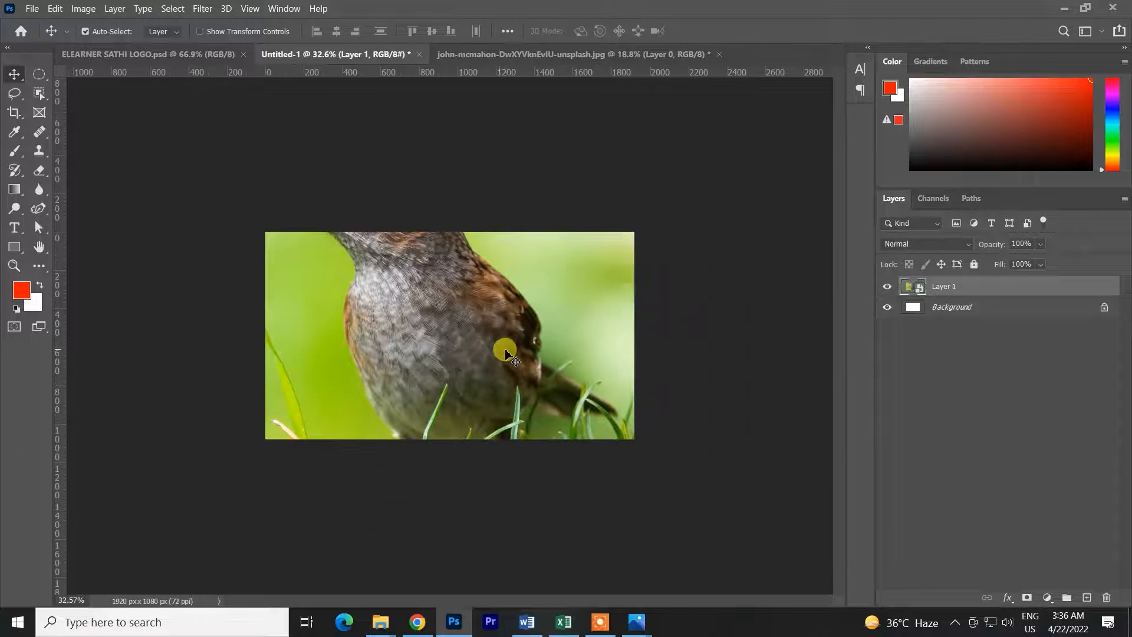
key(ctrl+t)
scroll(610, 310, down, 3)
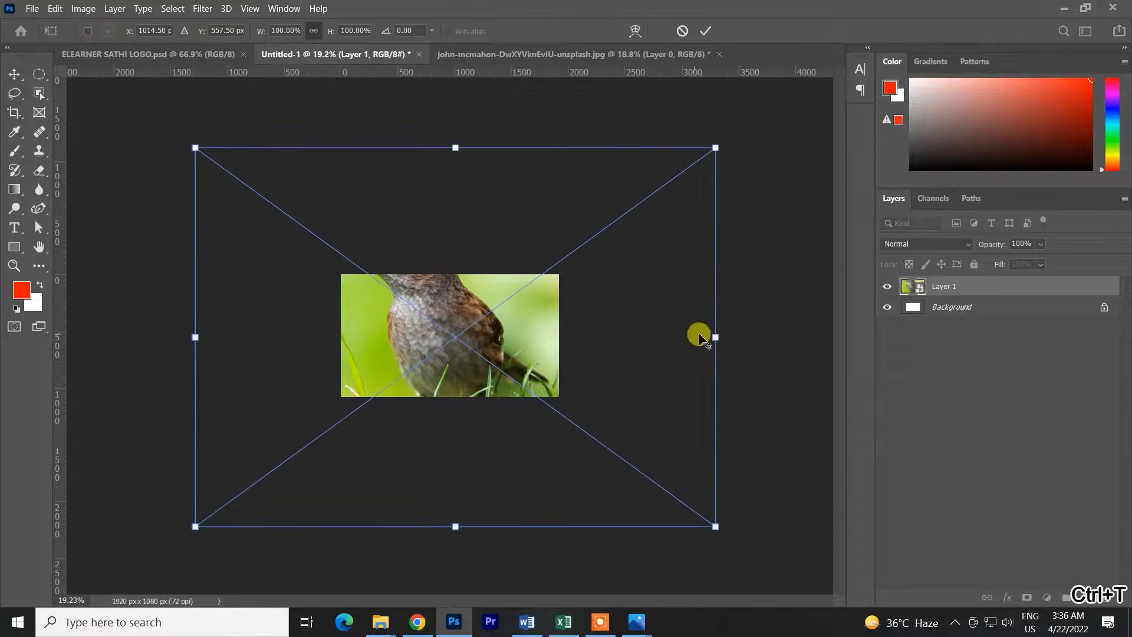
drag(715, 337, 475, 303)
key(Return)
Scale the tiny smart-object bird back up beyond the canvas size and commit the transform
scroll(479, 305, up, 3)
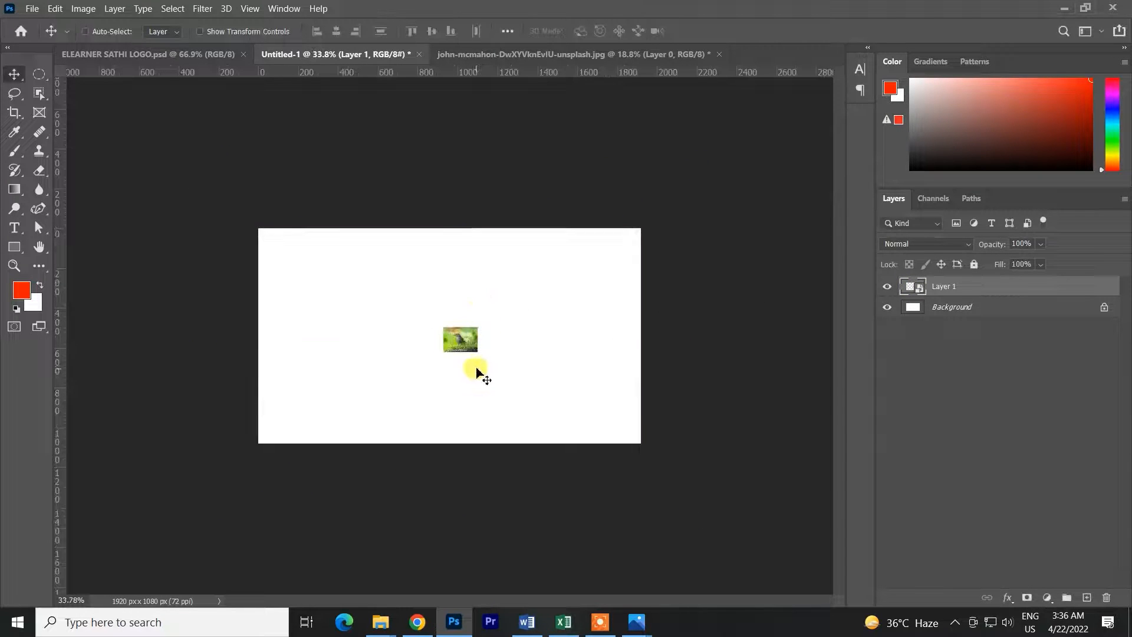
key(ctrl+t)
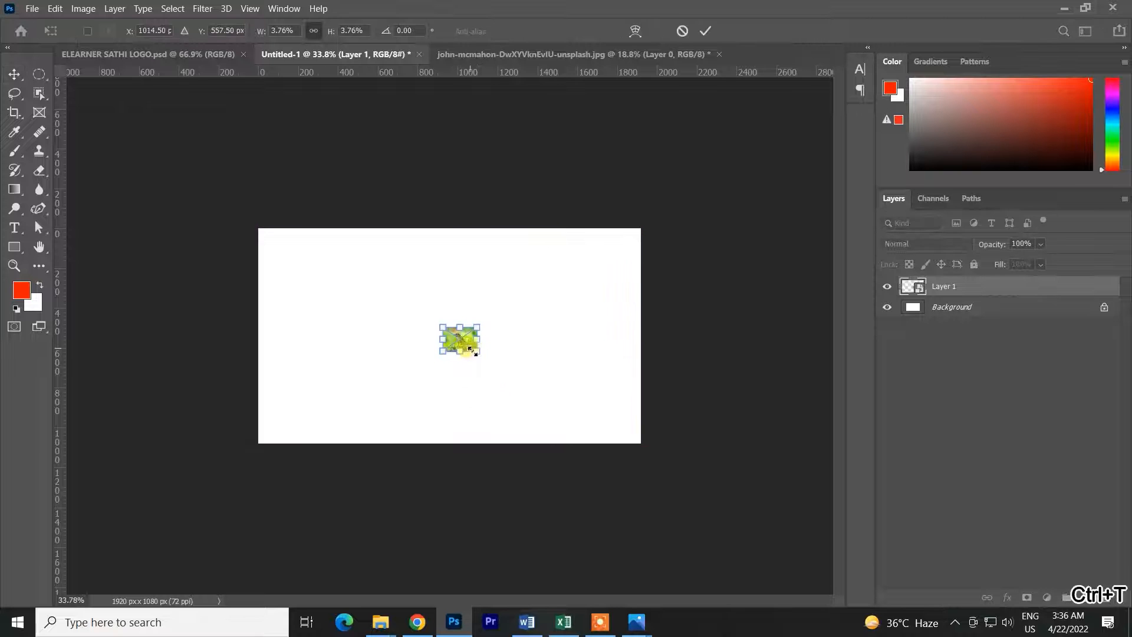
drag(478, 357, 760, 477)
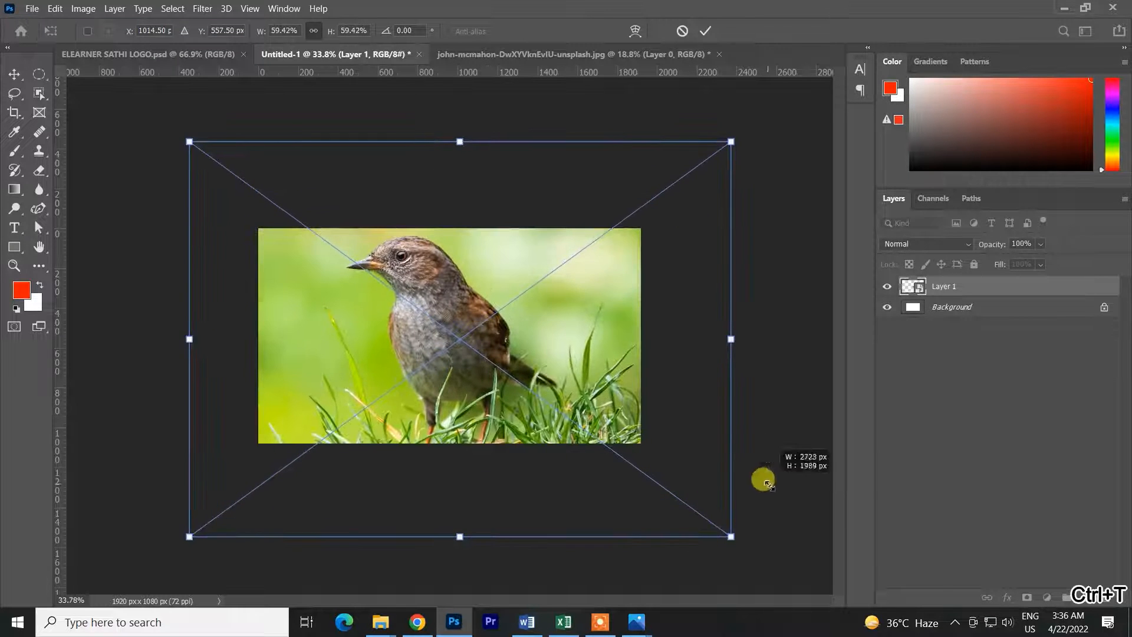
click(701, 33)
Rasterize the enlarged smart-object bird layer in Untitled-1
scroll(405, 215, up, 3)
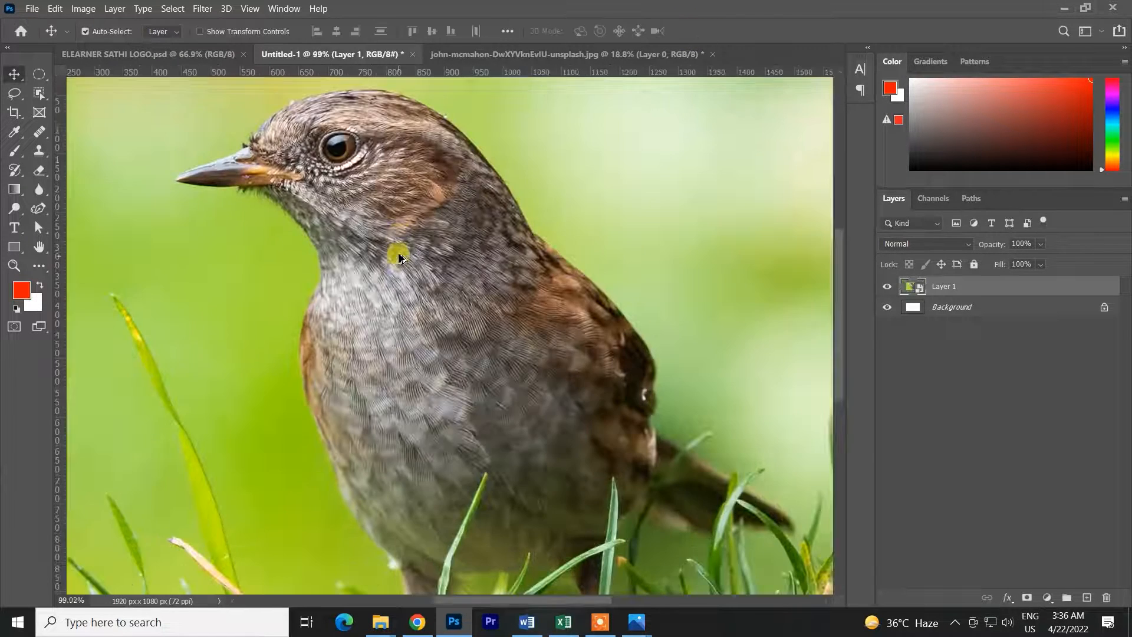
scroll(355, 156, down, 1)
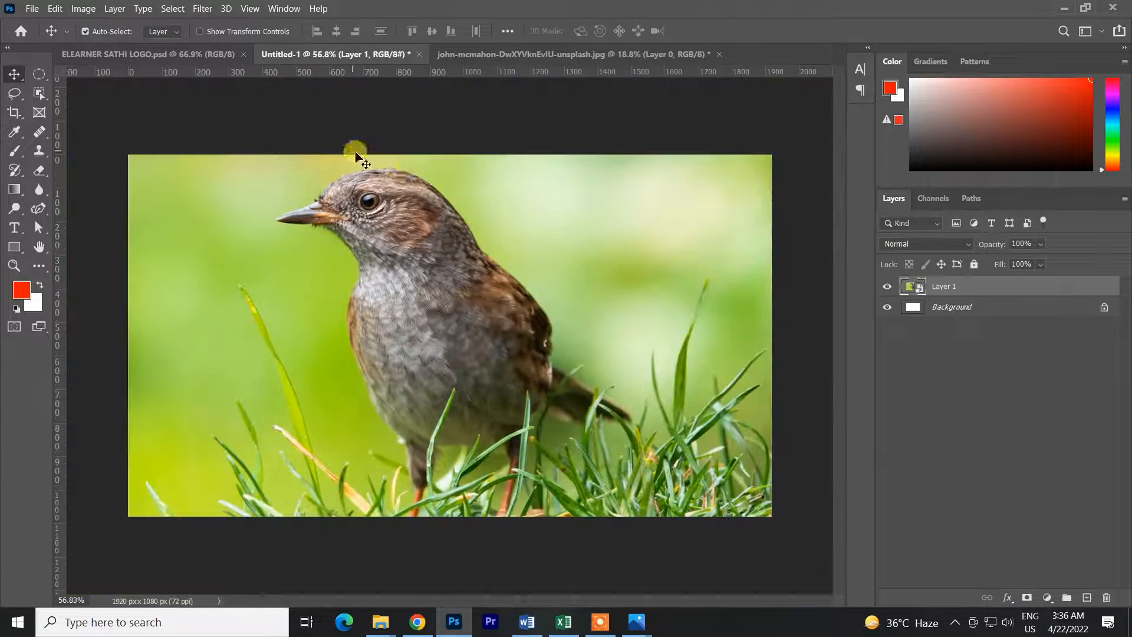
right_click(930, 291)
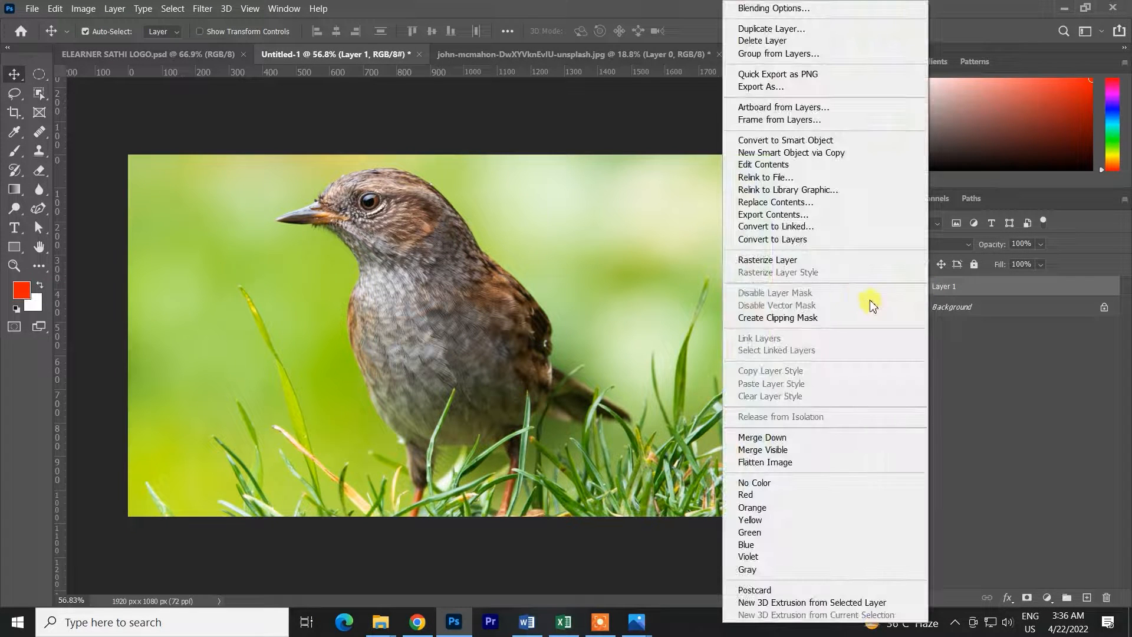
click(773, 260)
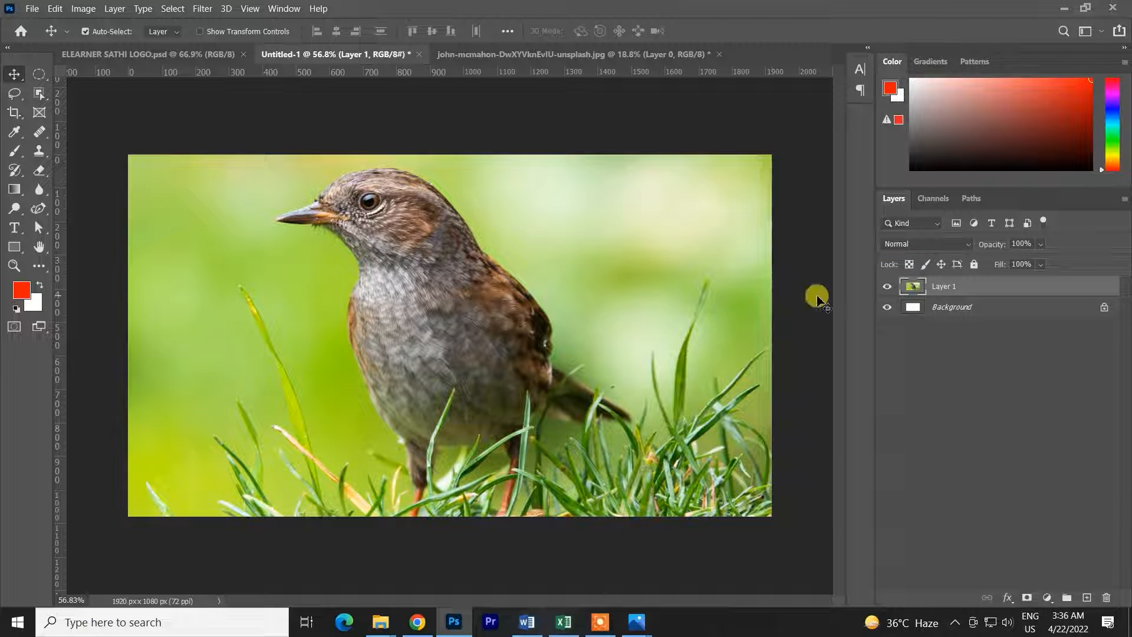
Shrink the rasterized bird layer with Free Transform to about 4.35% and commit
key(ctrl+t)
key(ctrl+minus)
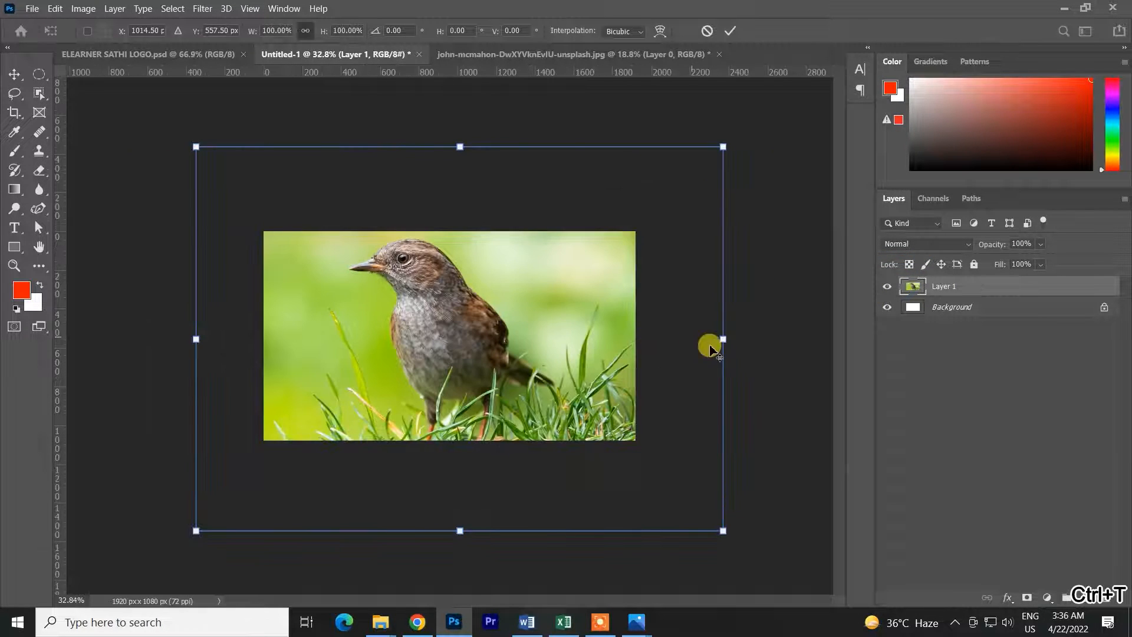
drag(721, 336, 472, 338)
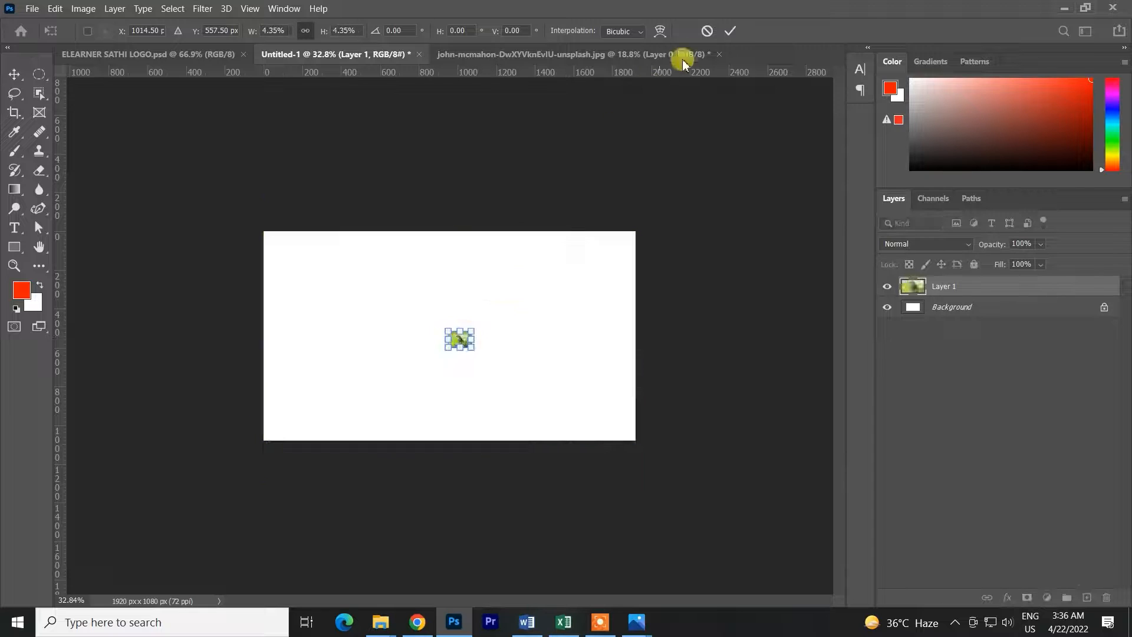
click(730, 31)
Scale the tiny rasterized bird back up to about 1399% and commit
key(ctrl+t)
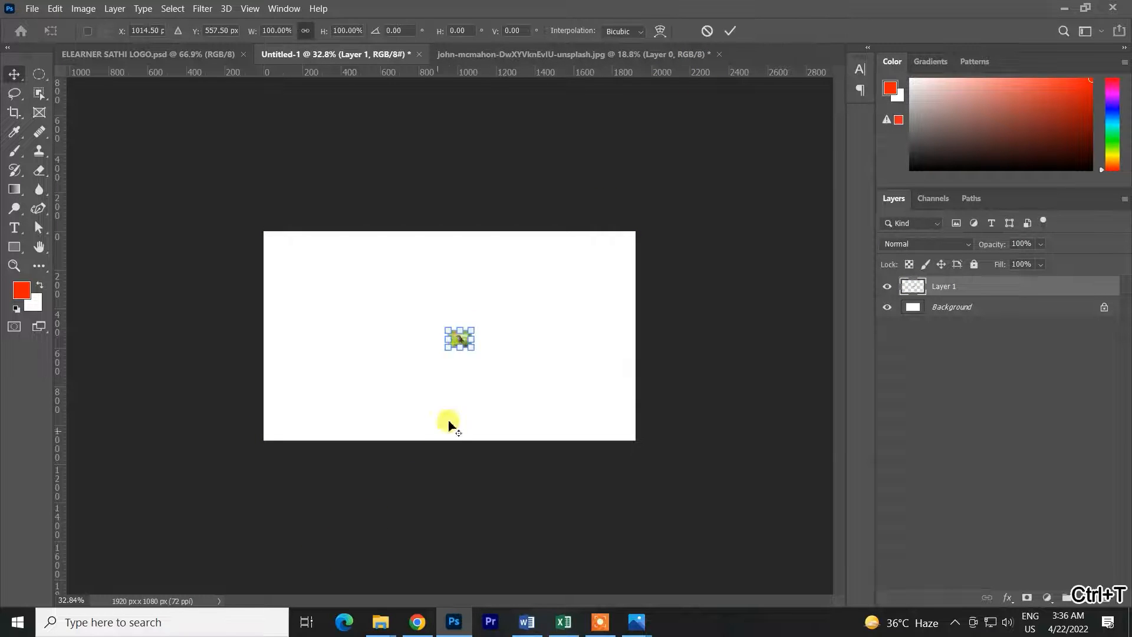
drag(472, 347, 631, 434)
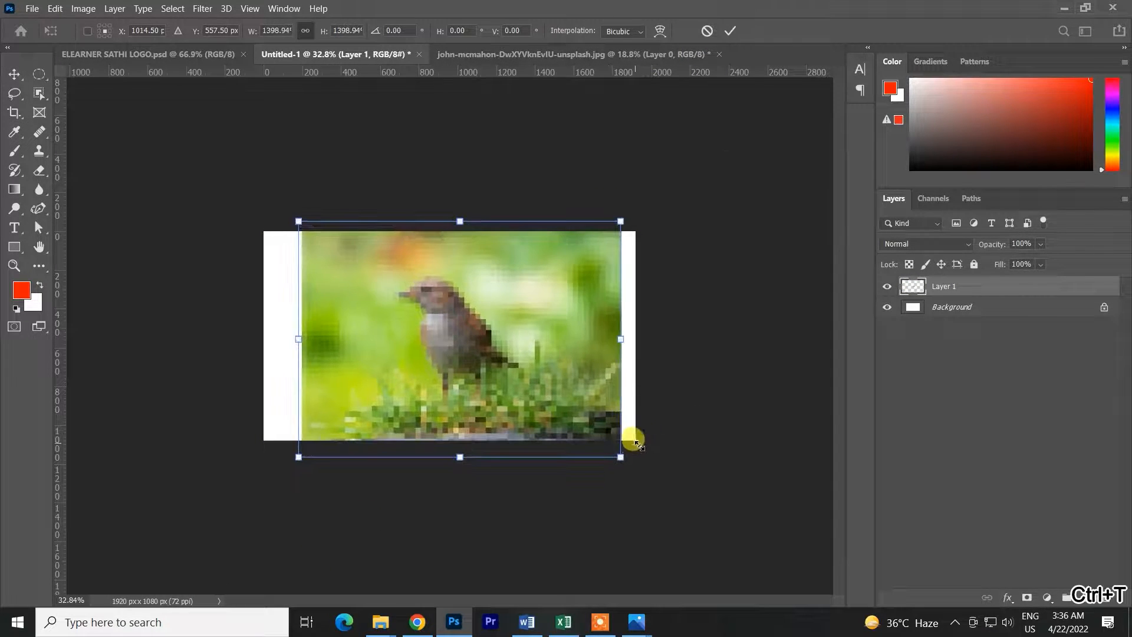
click(729, 31)
Delete the degraded bird layer from Untitled-1
key(ctrl+0)
drag(472, 303, 463, 312)
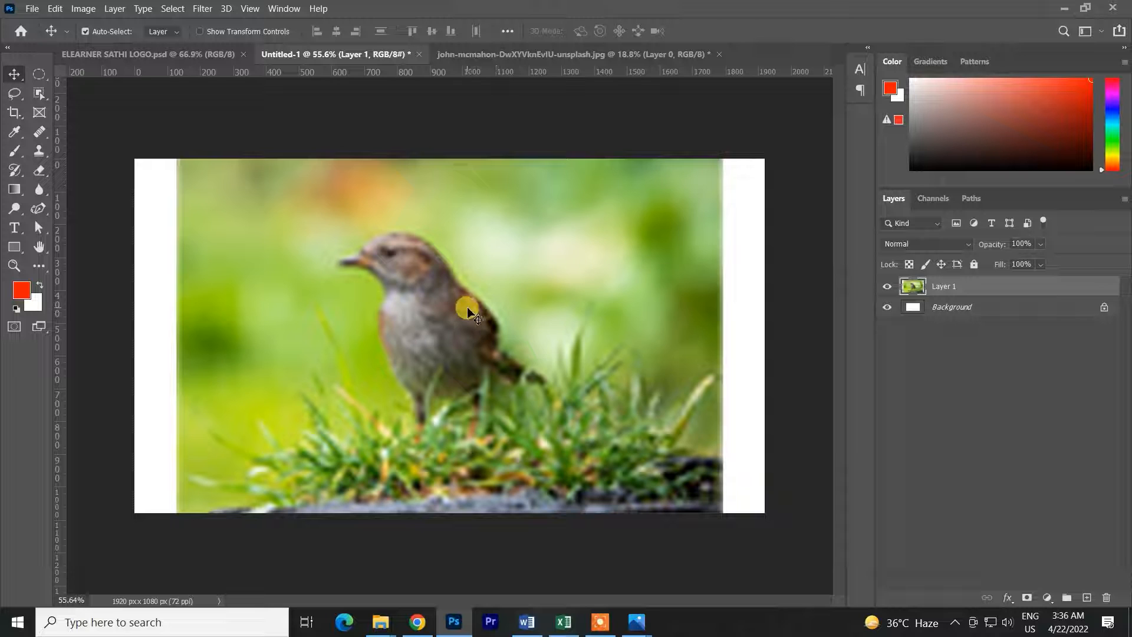
key(Delete)
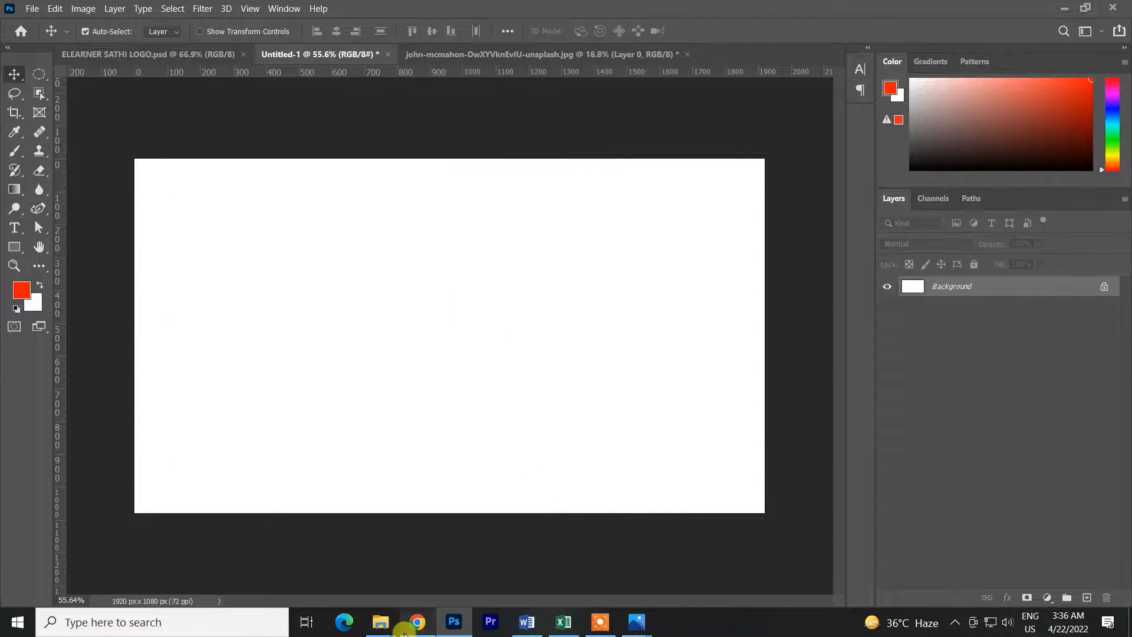
Close the Untitled-1 document without saving
click(417, 621)
drag(85, 598, 640, 4)
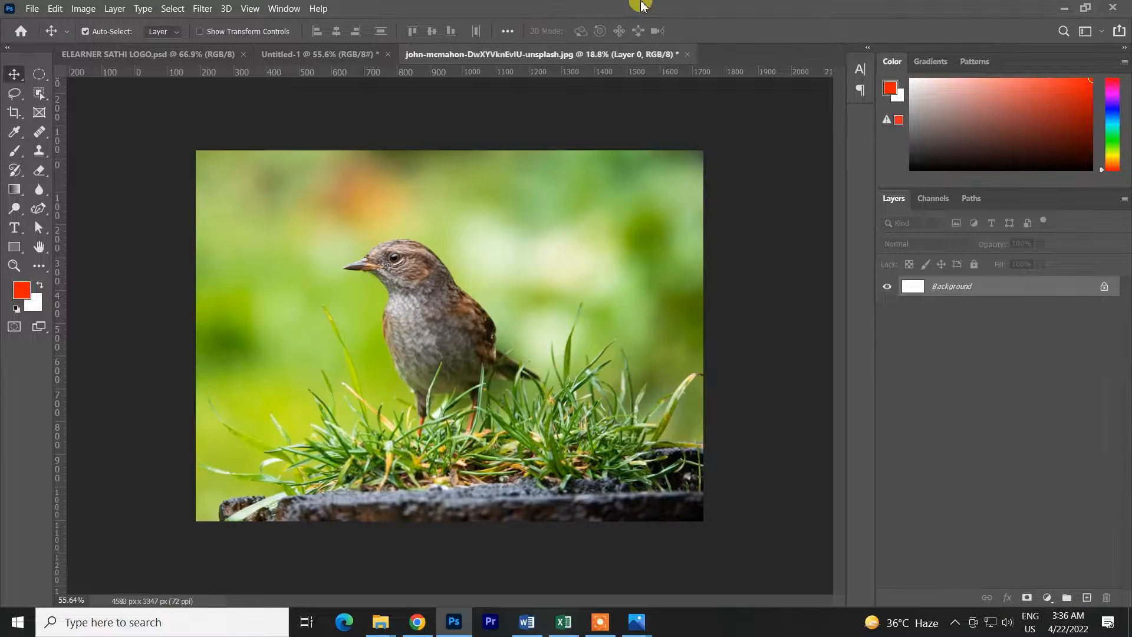
click(388, 54)
click(584, 243)
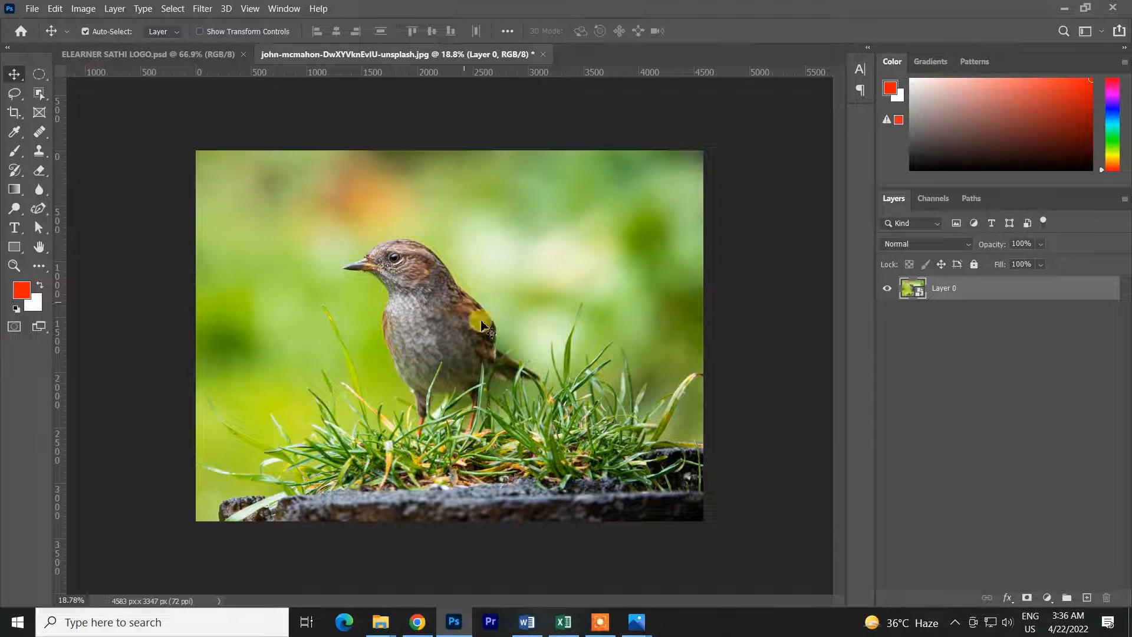
right_click(999, 288)
click(853, 140)
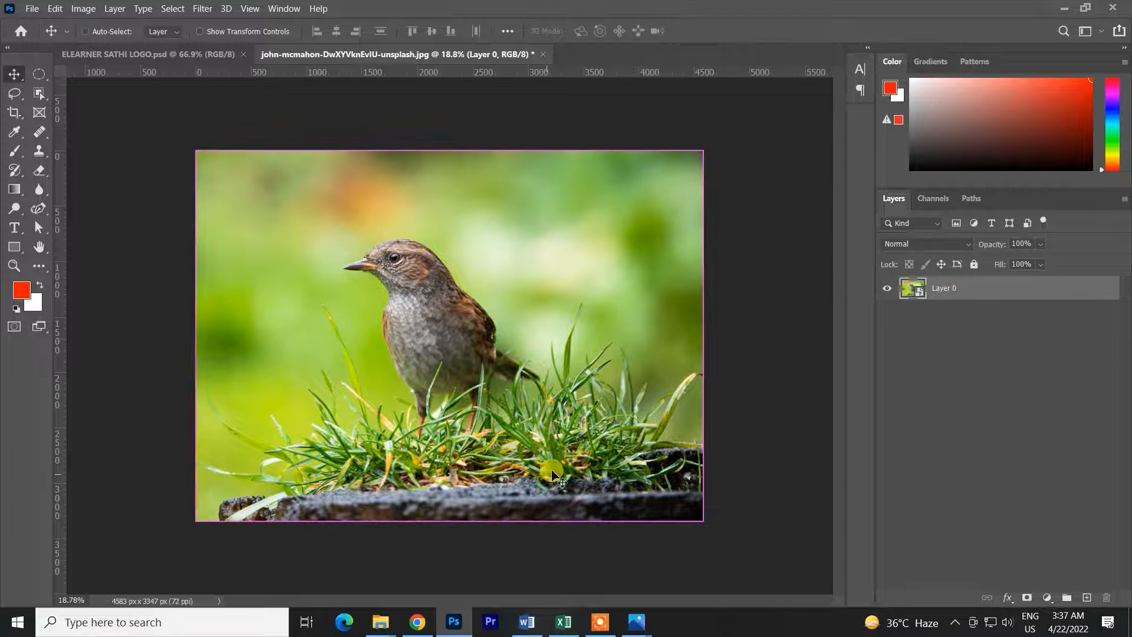
key(ctrl+shift+n)
click(702, 196)
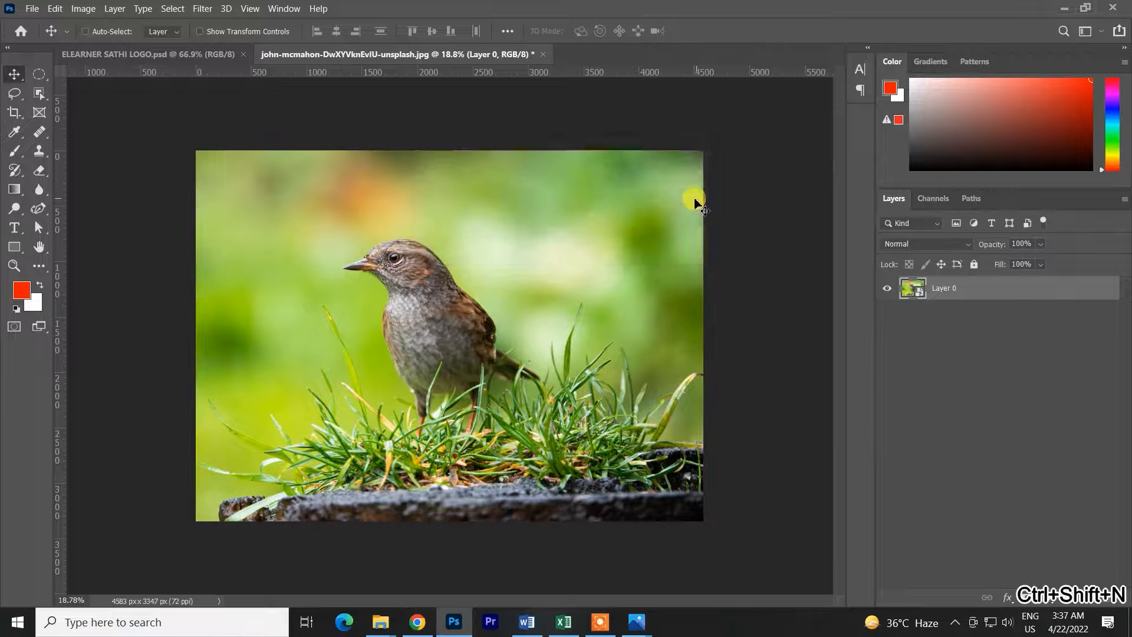
Create a new document and copy the smart-object bird photo into it
key(ctrl+n)
click(813, 512)
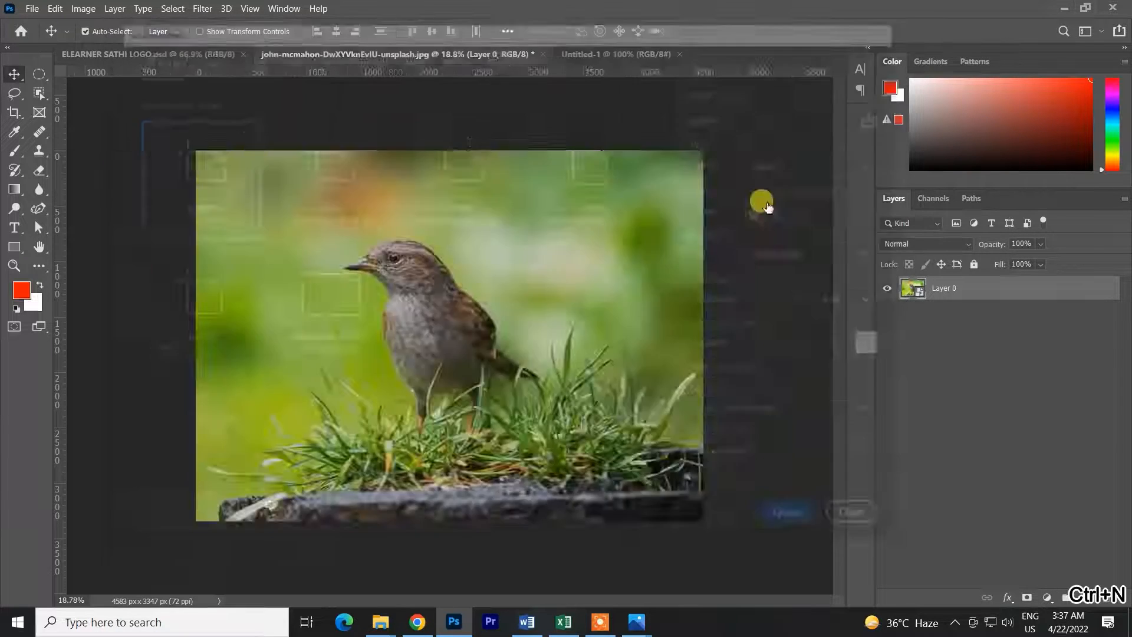
click(433, 61)
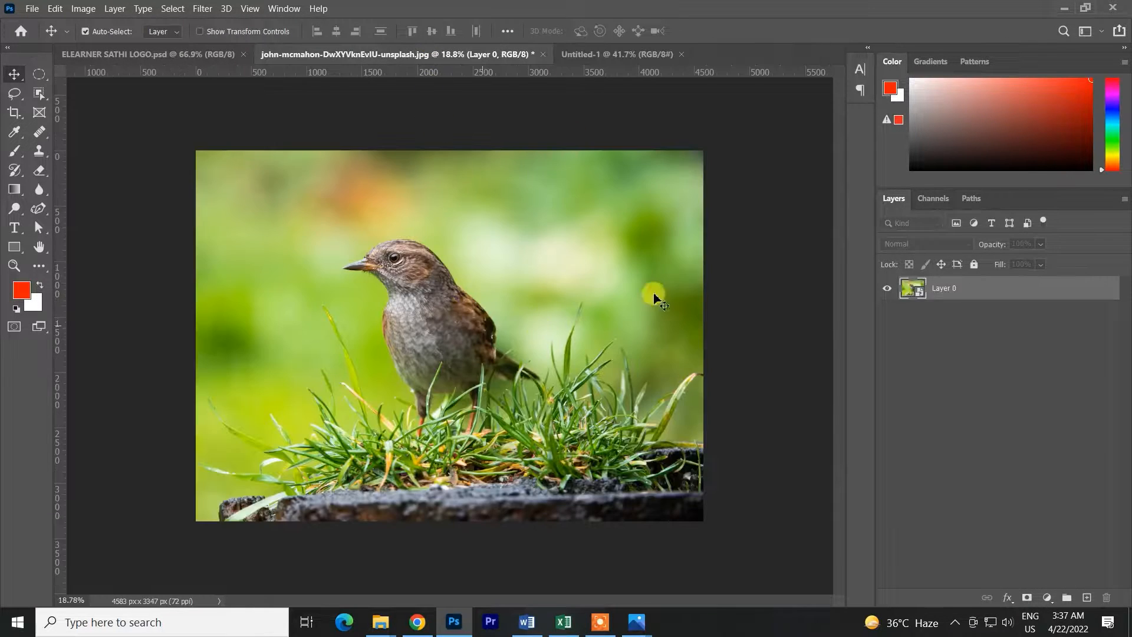
drag(610, 316, 495, 348)
scroll(495, 348, down, 3)
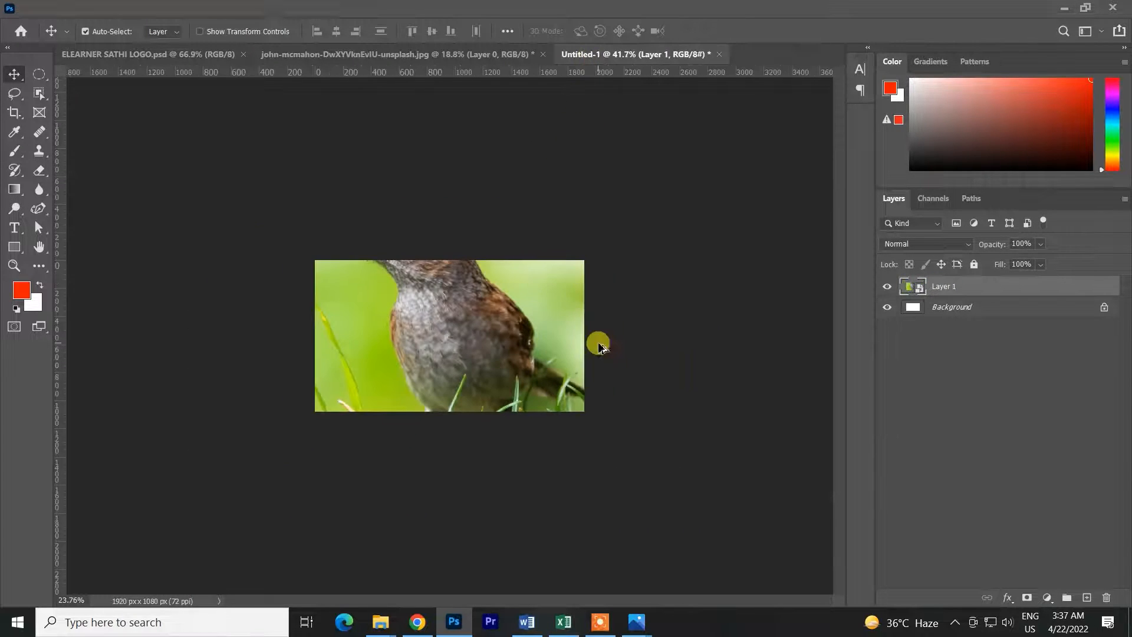
Scale the pasted smart-object bird down to fit inside the canvas and commit the transform
key(ctrl+t)
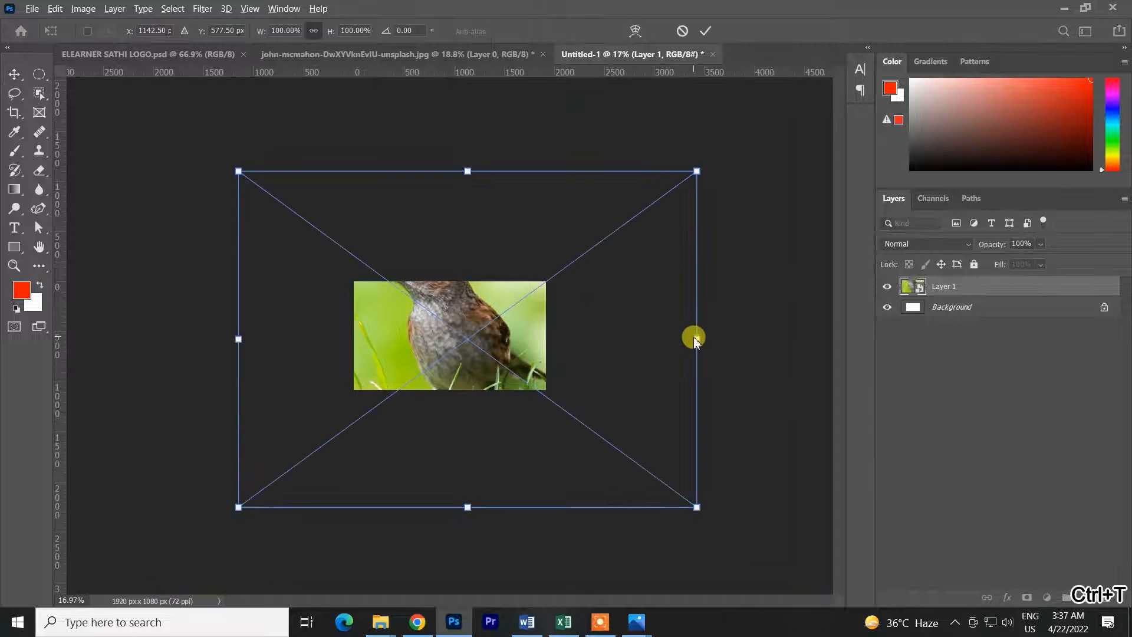
drag(697, 340, 519, 339)
click(704, 30)
scroll(518, 354, up, 4)
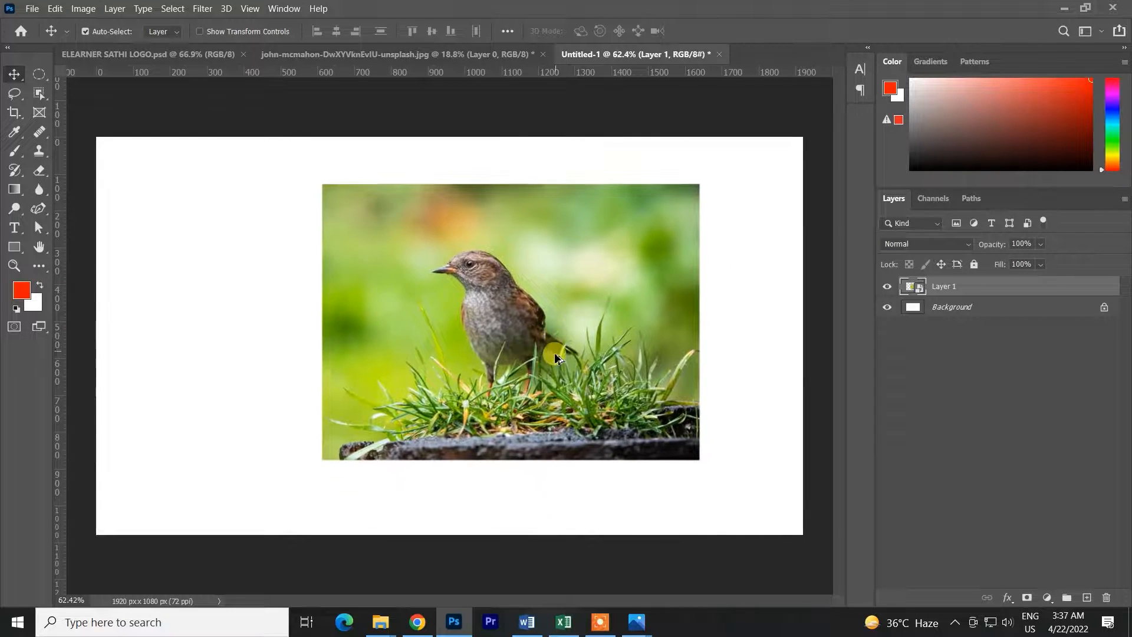
scroll(551, 353, up, 3)
scroll(535, 345, down, 5)
Undo the scaling and the pasted bird layer
key(ctrl+z)
key(ctrl+z)
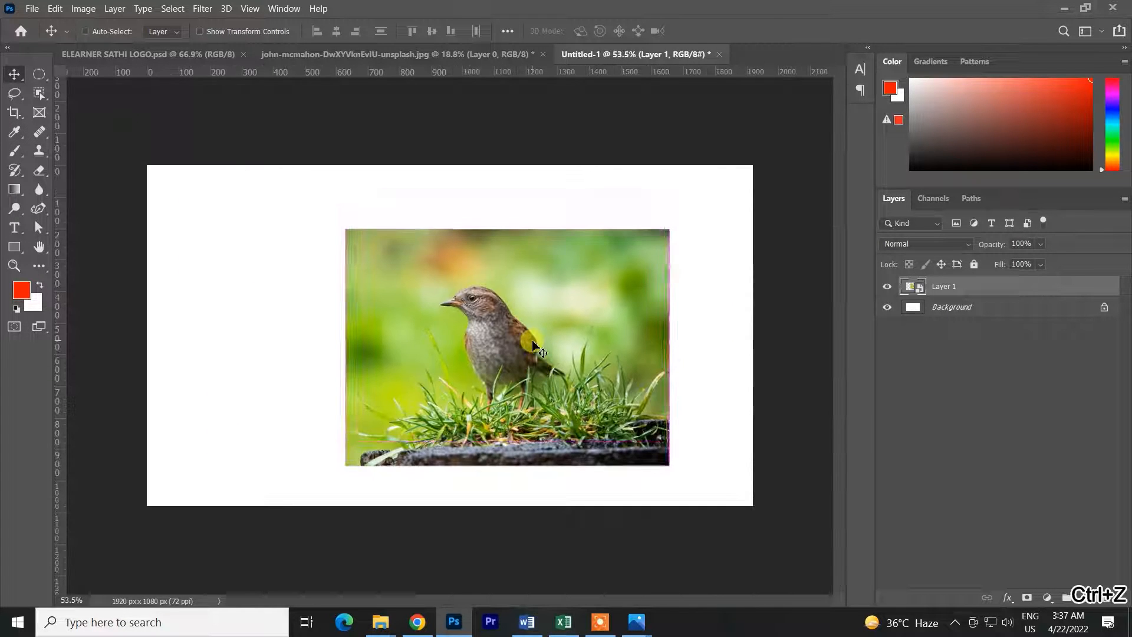
key(ctrl+z)
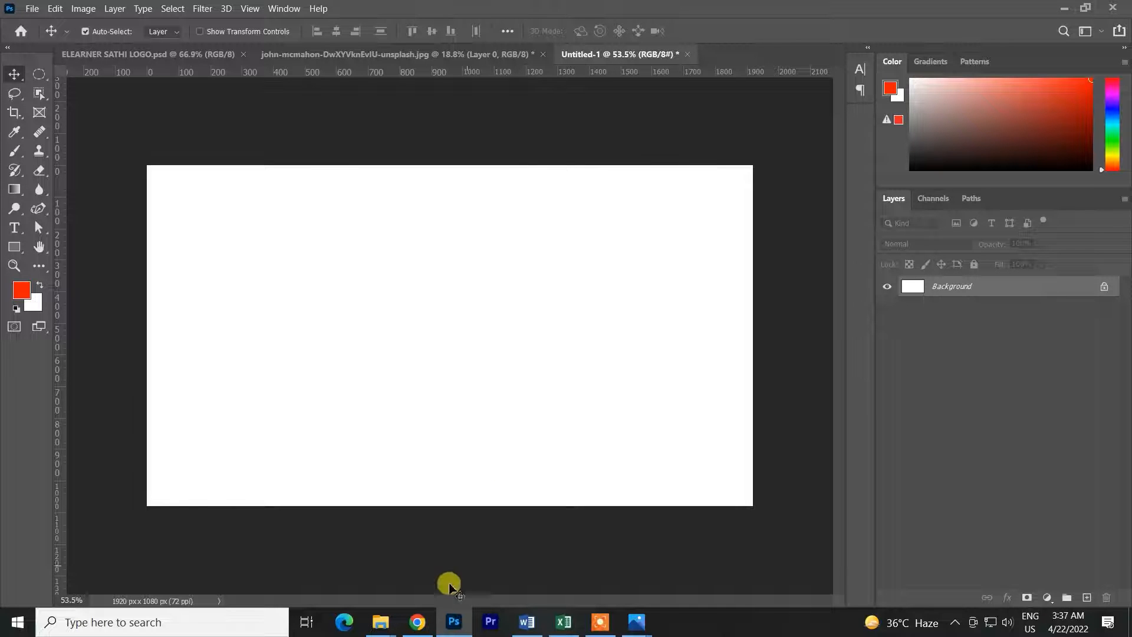
Drag the bird photo from the browser into the document, scale it down and commit the transform
click(418, 622)
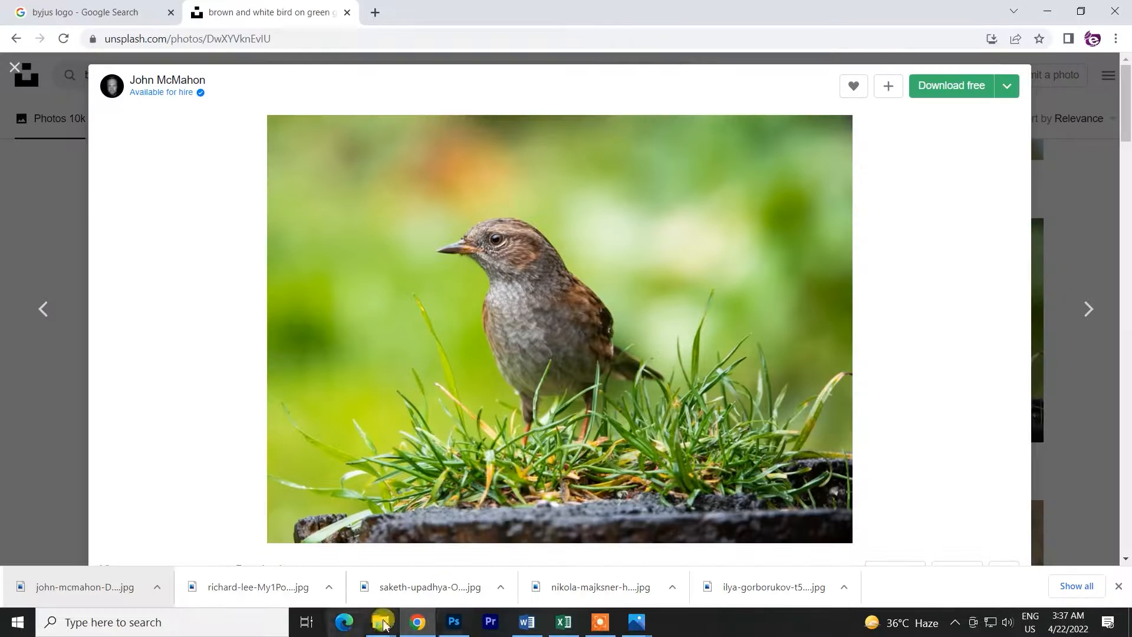
click(457, 616)
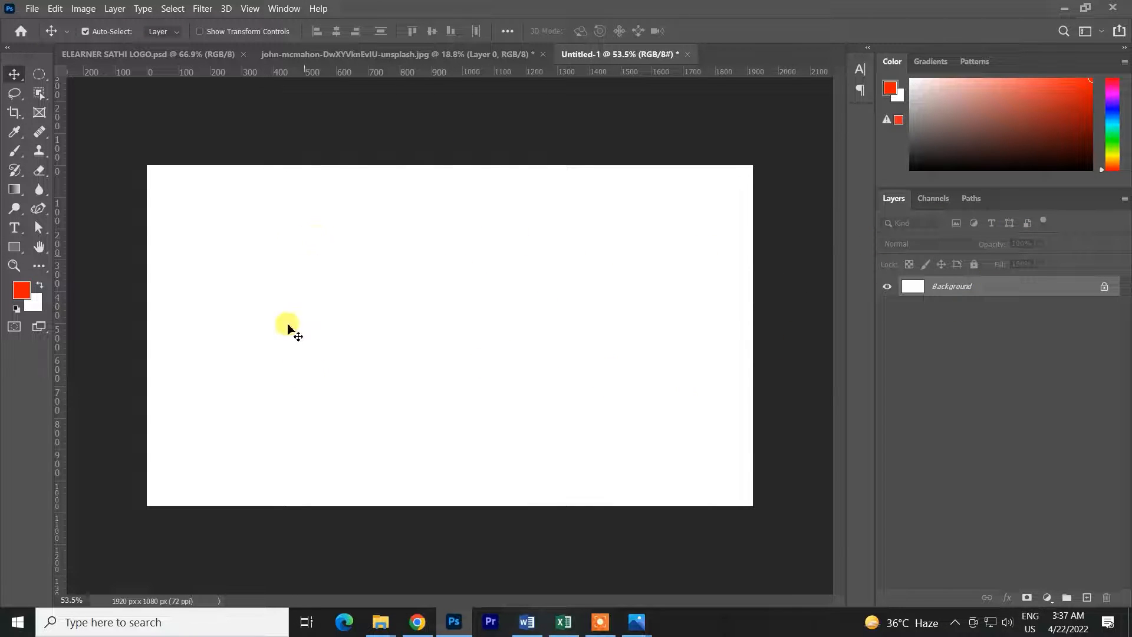
click(417, 621)
drag(125, 574, 478, 389)
key(ctrl+t)
drag(681, 334, 546, 334)
click(704, 31)
Duplicate the bird layer into several copies arranged in an overlapping collage across the canvas
drag(450, 338, 572, 339)
drag(570, 339, 489, 270)
drag(487, 270, 504, 440)
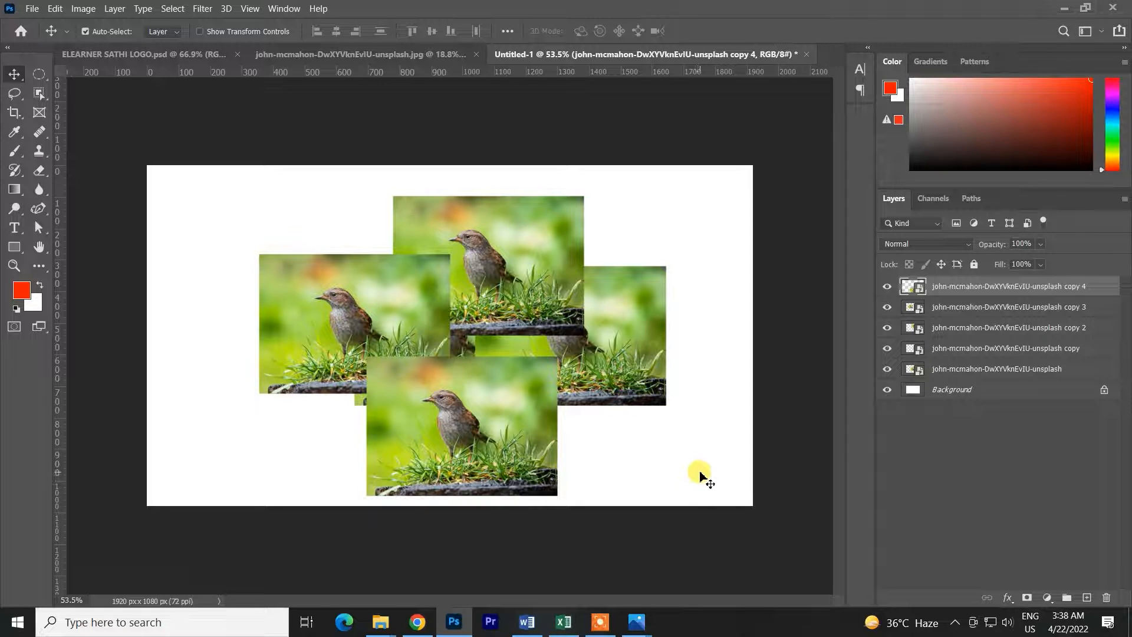
Select all the bird layers and convert them into a single smart object
drag(704, 480, 264, 156)
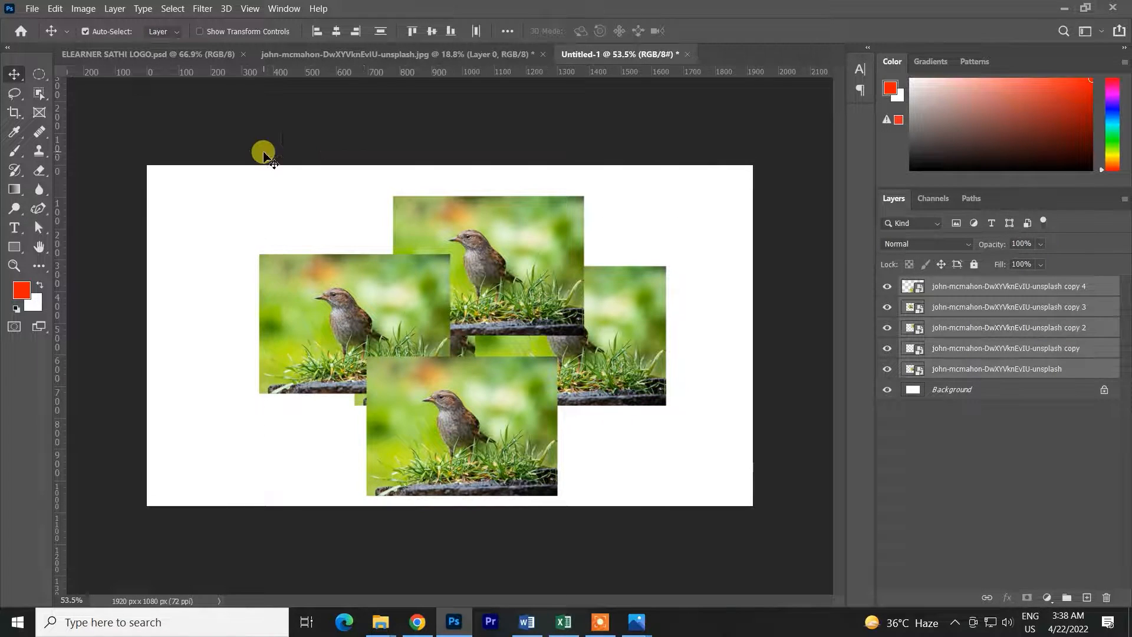
right_click(1002, 326)
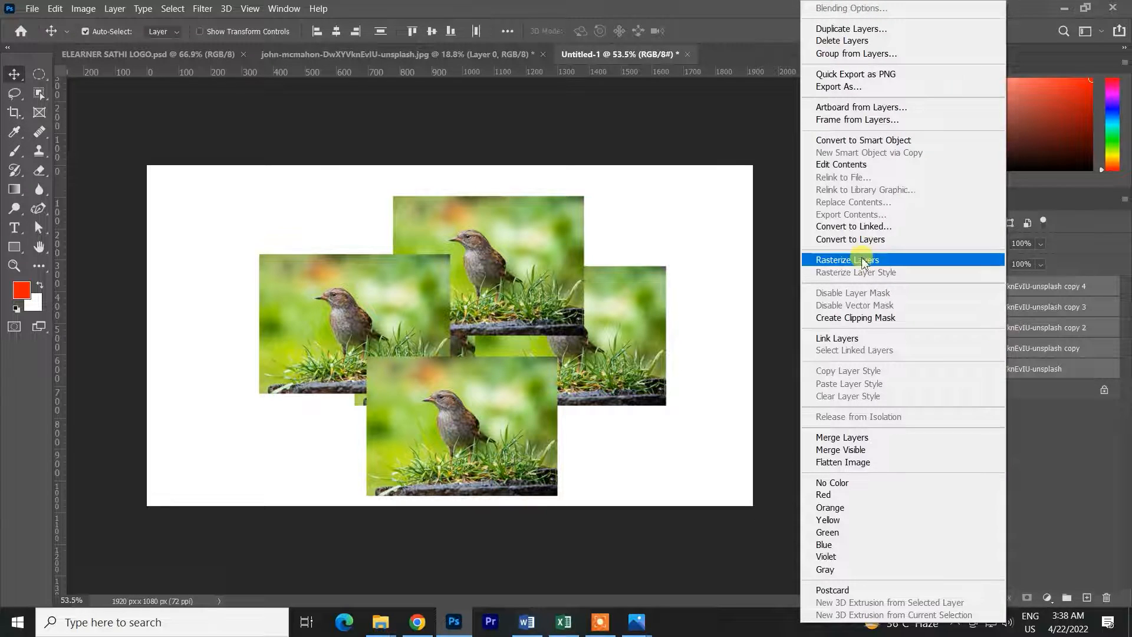
click(855, 141)
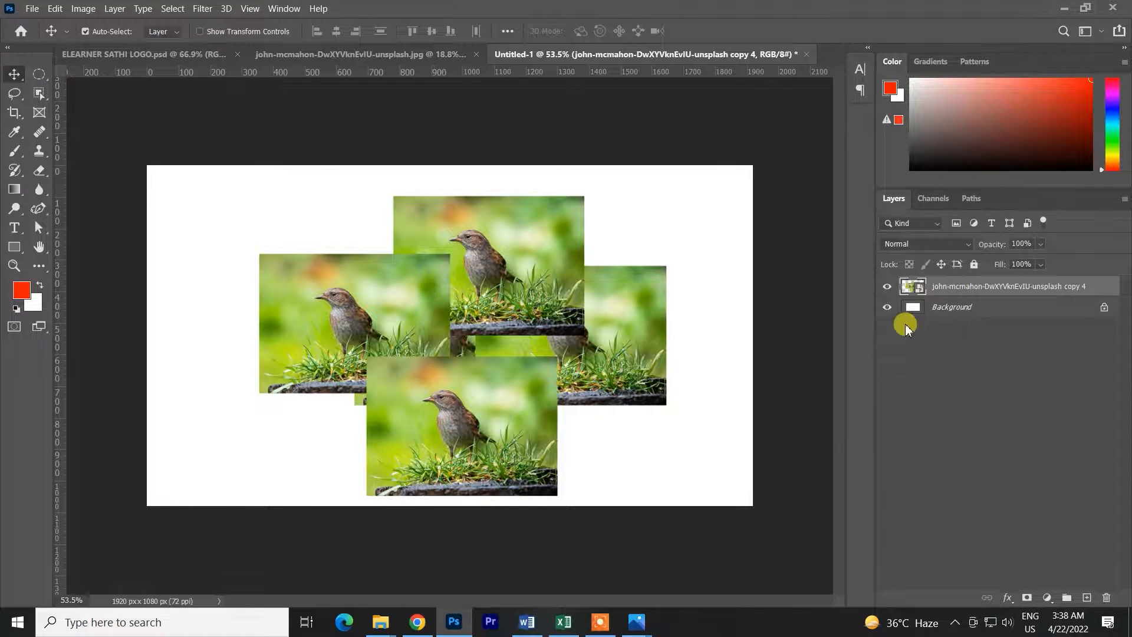
Open the smart object's contents, move several bird copies around, then close the contents file
double_click(920, 289)
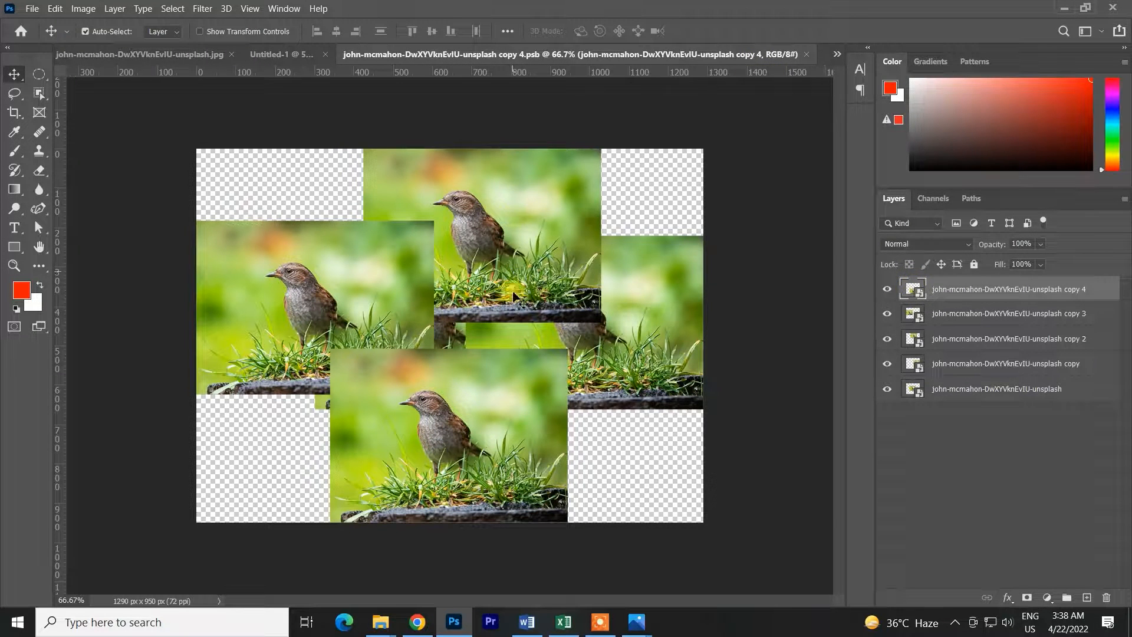
drag(512, 259, 509, 157)
drag(572, 298, 659, 323)
drag(513, 418, 522, 524)
drag(389, 307, 315, 322)
drag(463, 332, 488, 407)
key(ctrl+z)
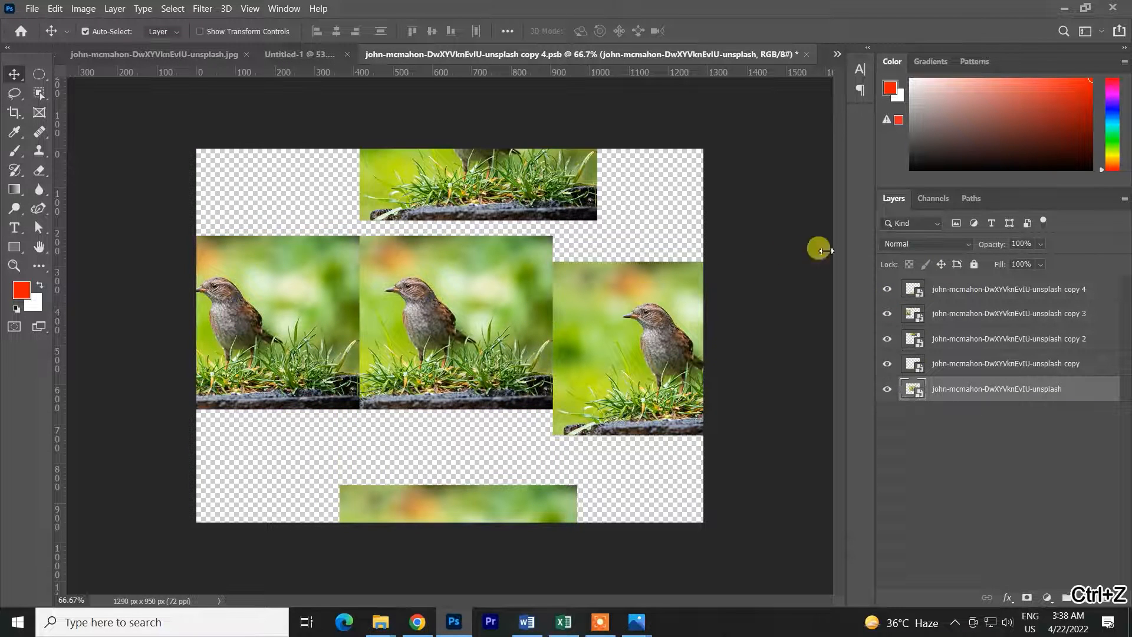
click(807, 54)
click(574, 253)
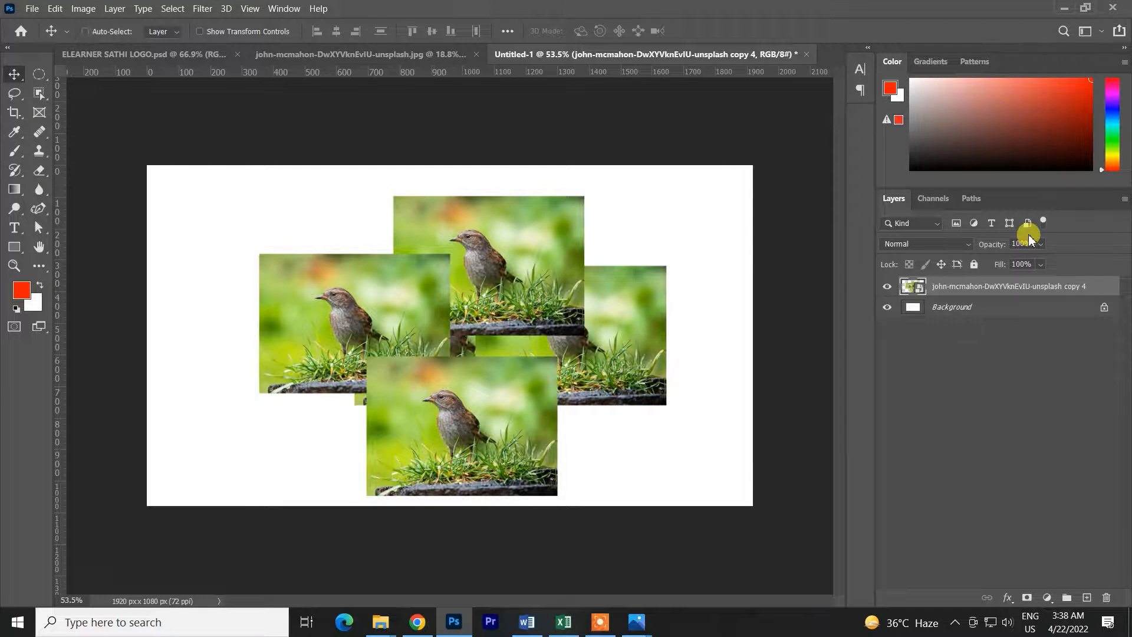
Scale the collage smart object down to a small size and commit the transform
key(ctrl+t)
drag(664, 346, 514, 346)
click(705, 31)
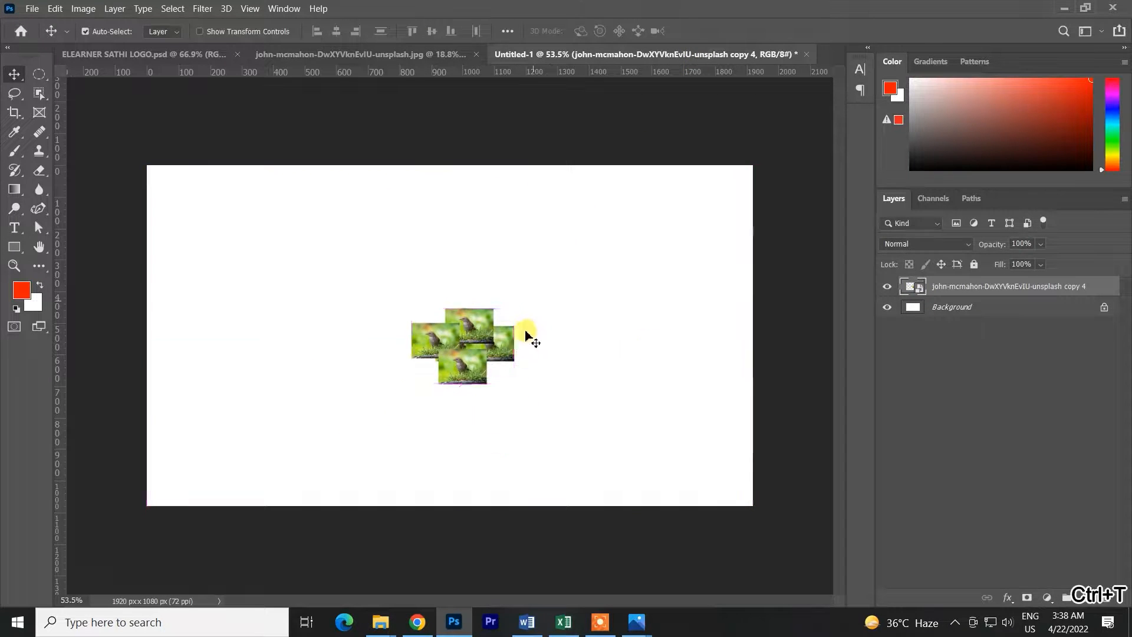
Scale the small smart object back up to about 127% and commit the transform
key(ctrl+t)
drag(513, 344, 721, 346)
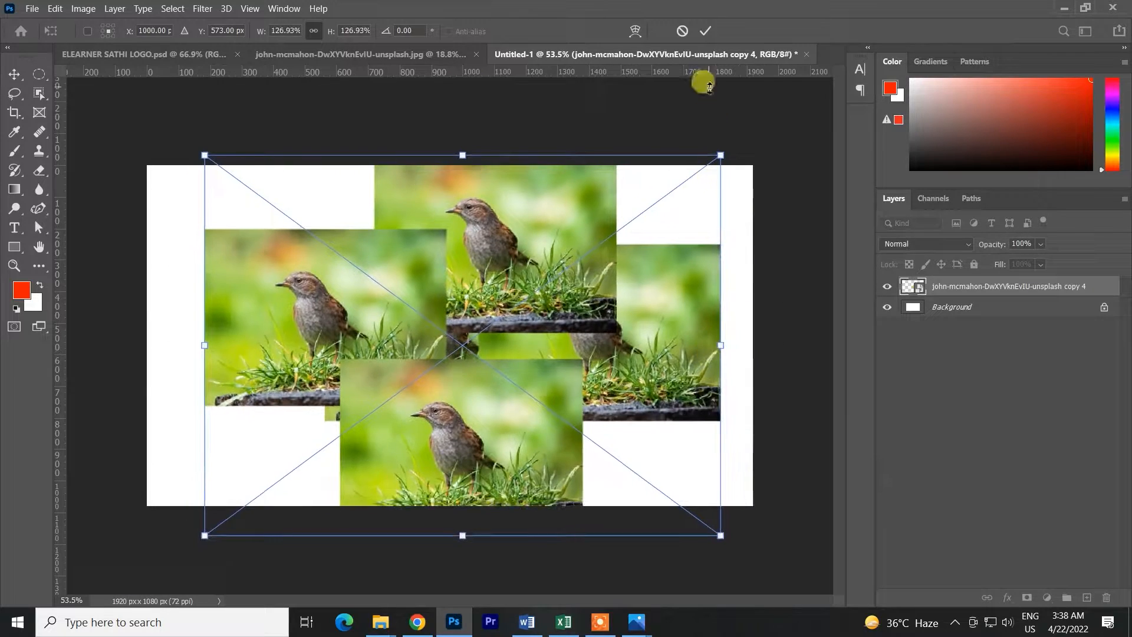
click(705, 31)
scroll(406, 279, up, 3)
scroll(338, 303, down, 5)
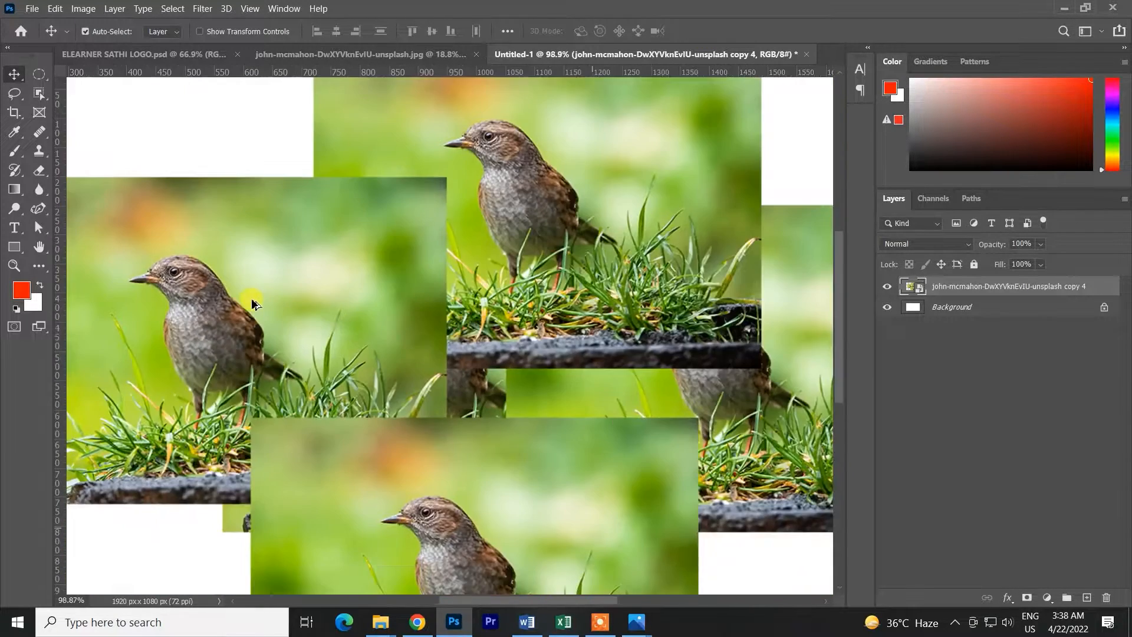